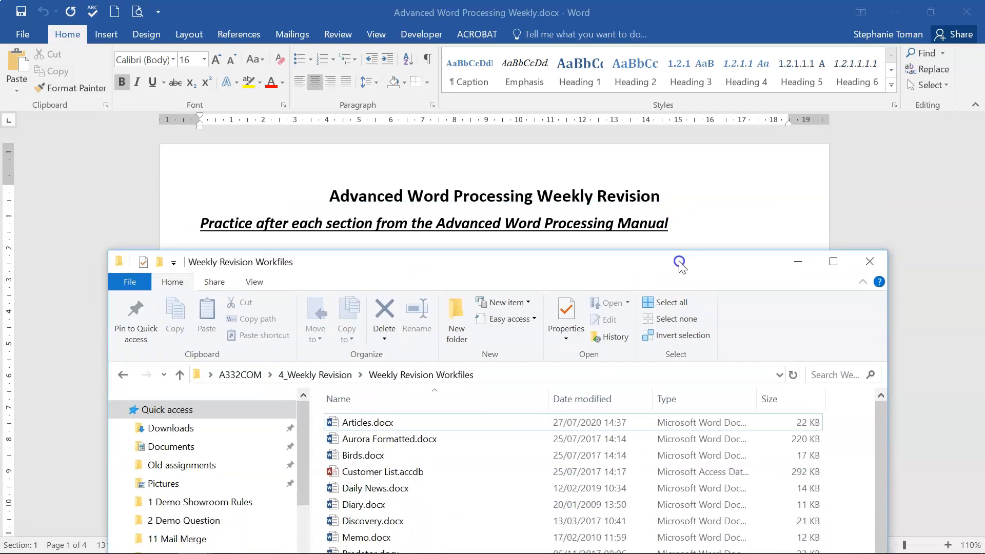
Bring the revision document to the front and scroll to the Section 10 Field Codes & Forms questions on page 4.
left_click(977, 100)
left_click_drag(977, 137, 974, 444)
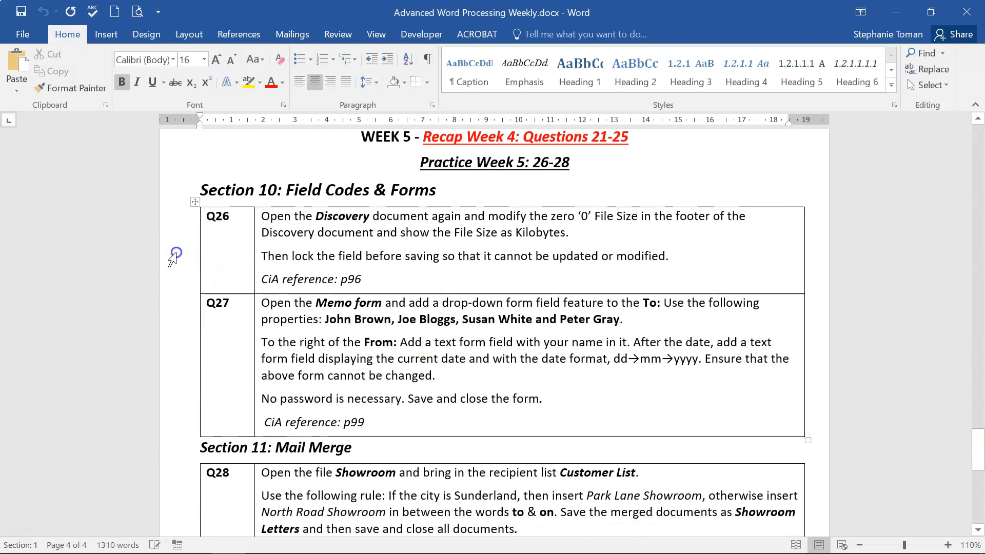
Select the Q26 file-size question, then minimise the revision document to show the desktop.
left_click(176, 252)
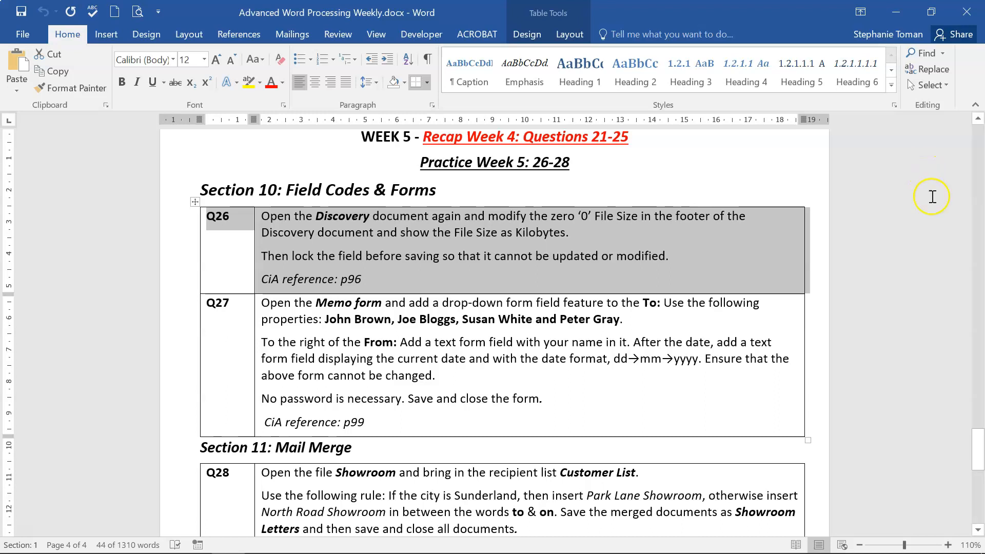
left_click(895, 12)
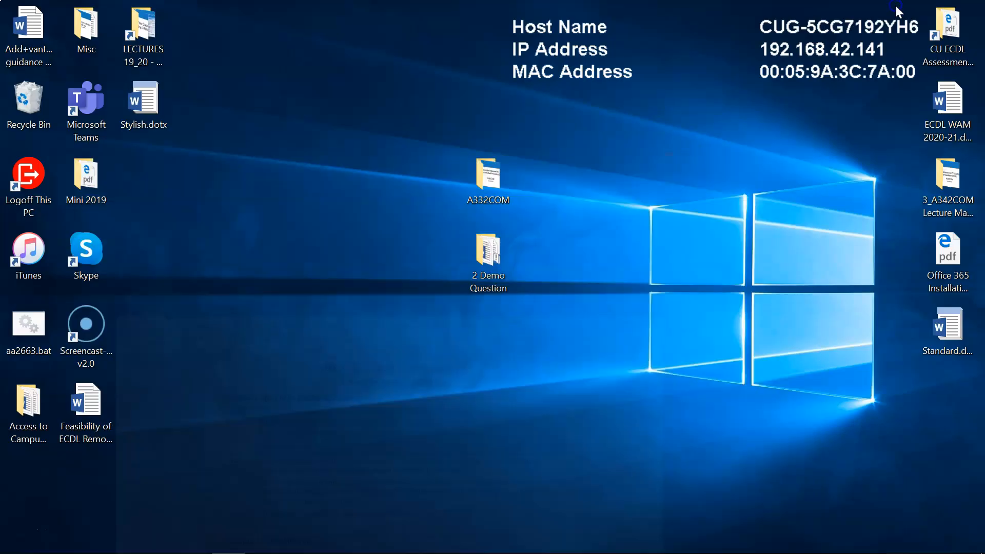
Open Discovery.docx from the Weekly Revision Workfiles folder and switch to its Word window.
mouse_move(200, 546)
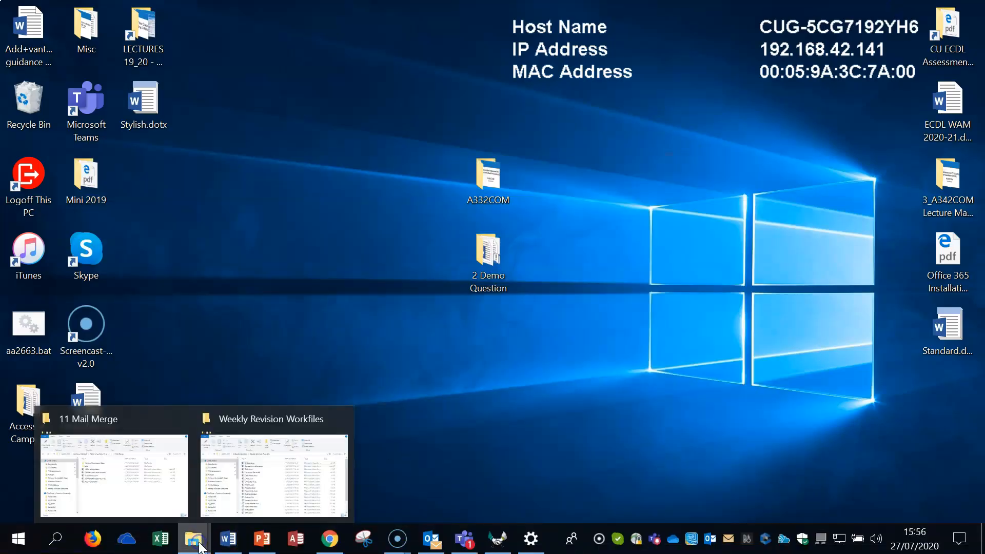
left_click(274, 472)
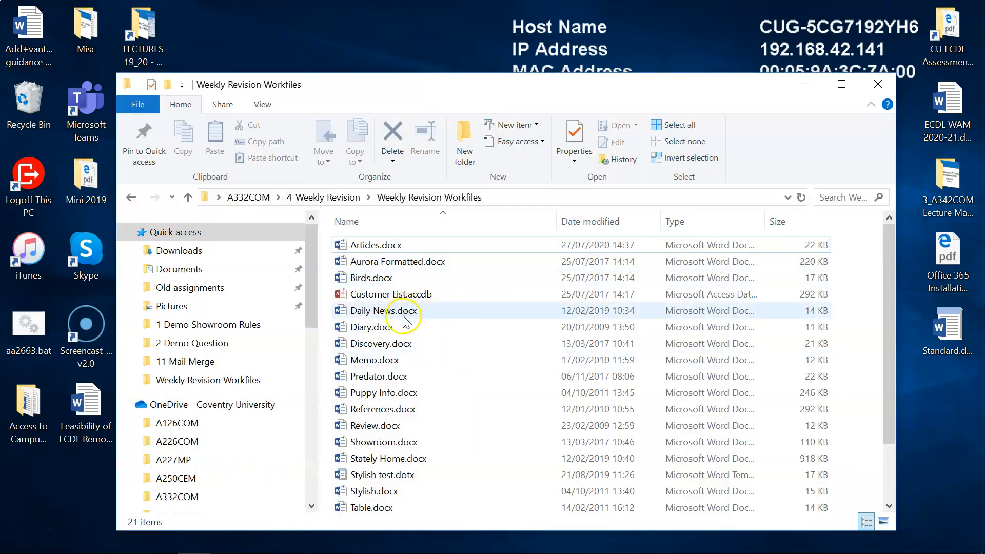
double_click(391, 343)
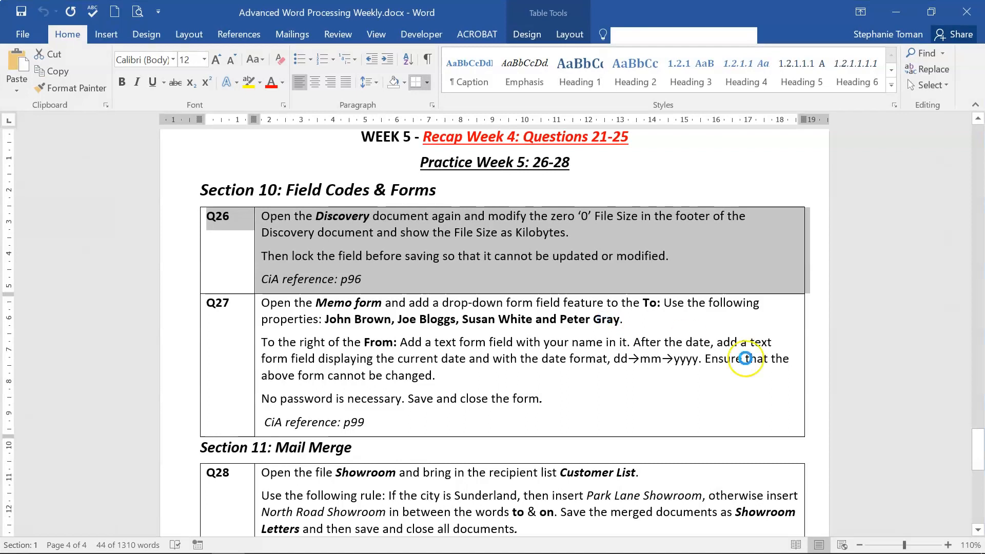
left_click(895, 12)
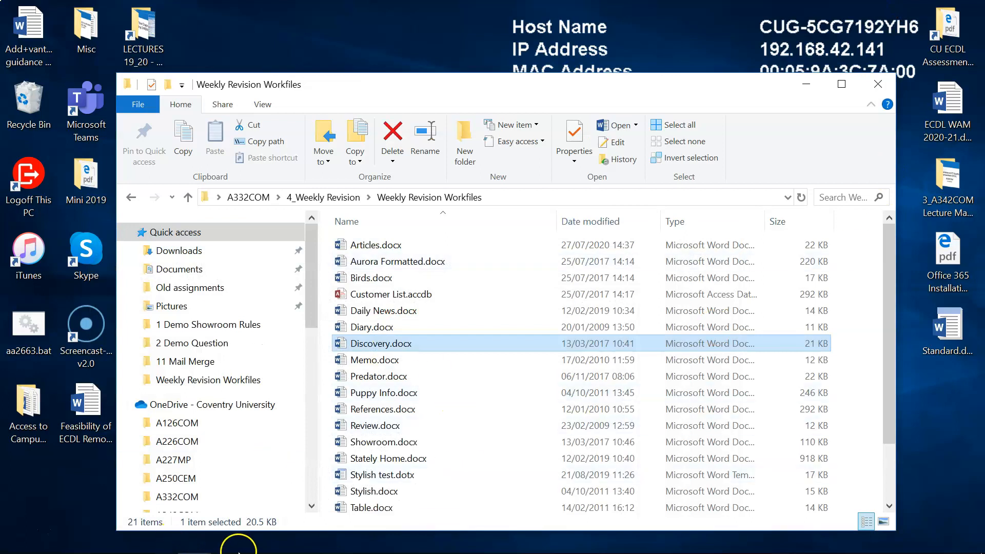
mouse_move(260, 550)
mouse_move(227, 538)
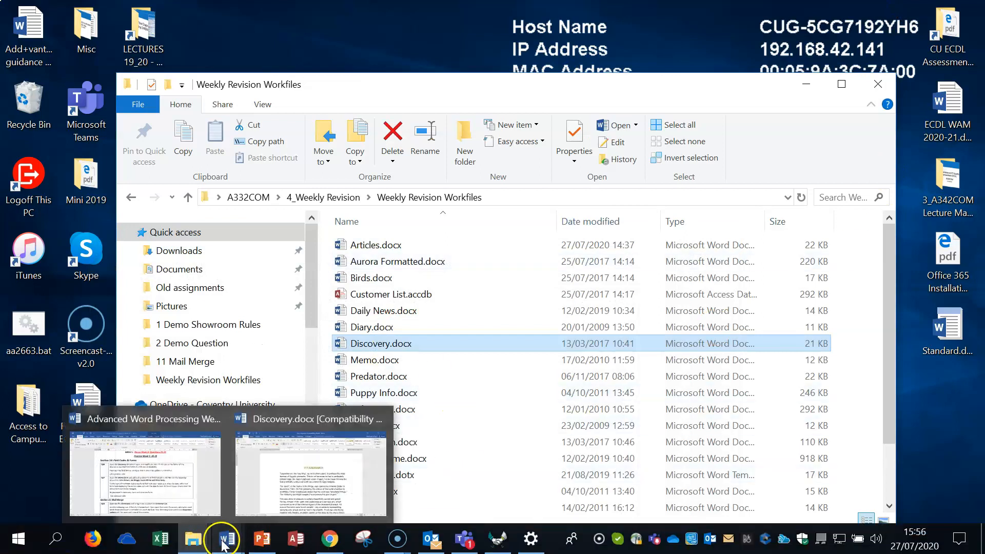
left_click(320, 495)
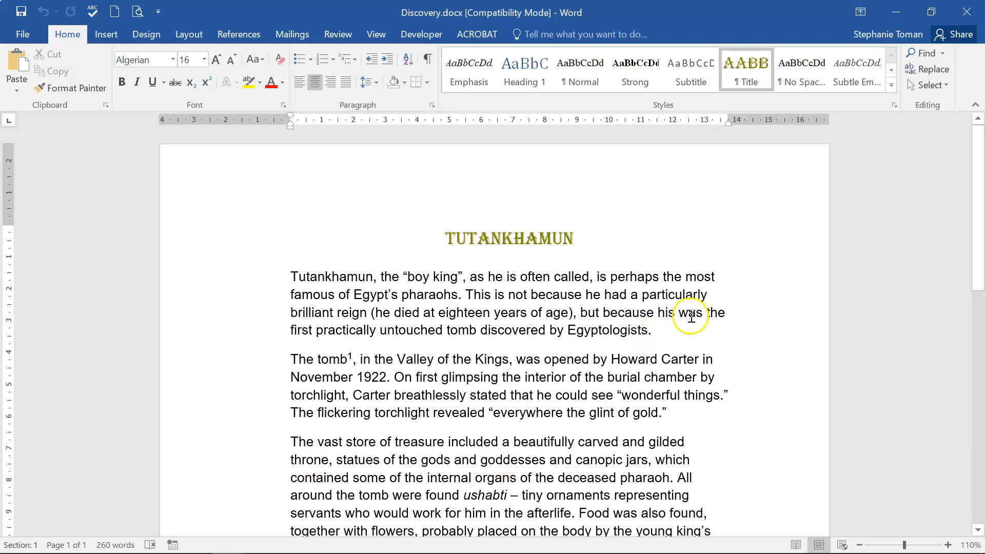
Open Discovery's footer for editing, with the cursor just before the 0 KB value.
scroll(712, 308, "down", 10)
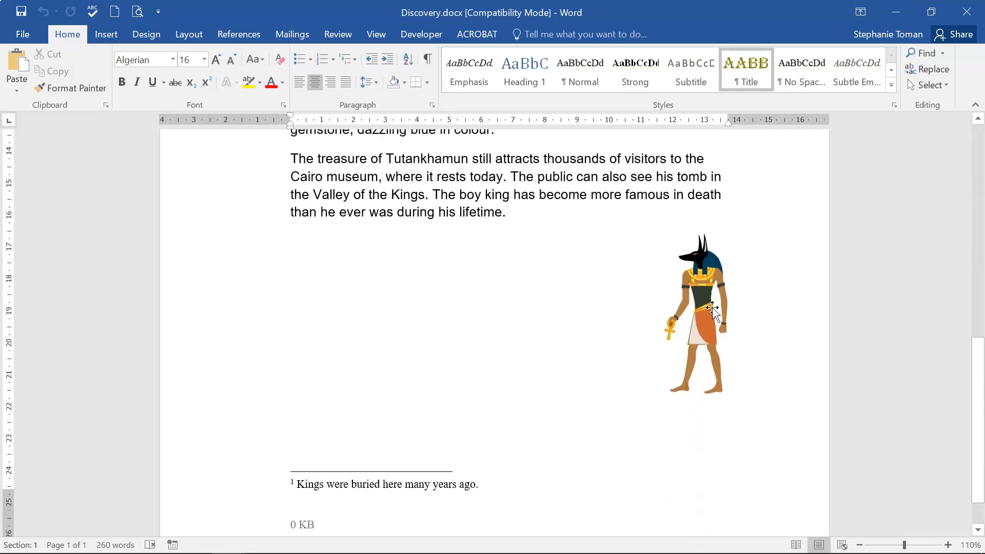
double_click(300, 473)
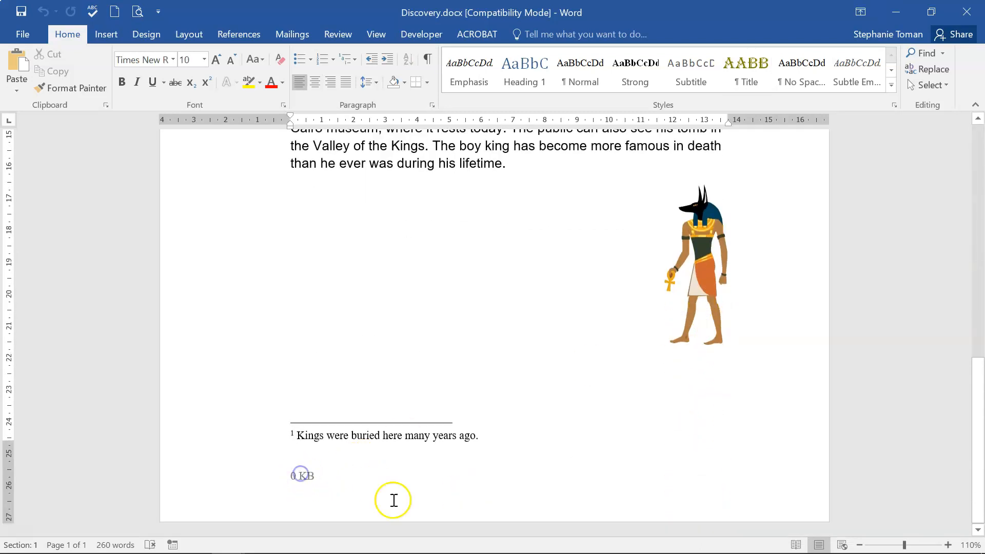
left_click(293, 477)
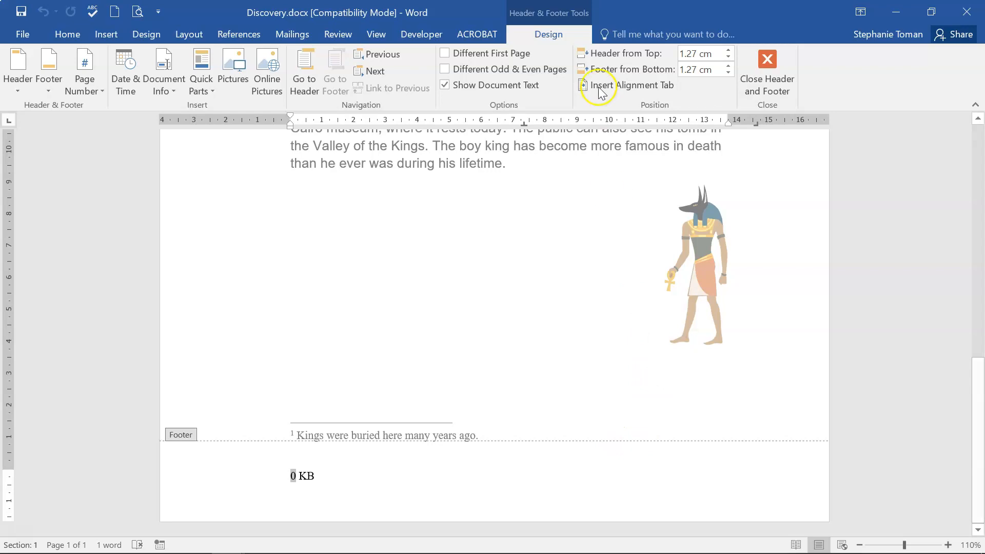
Open the Field dialog from Insert > Quick Parts.
left_click(109, 34)
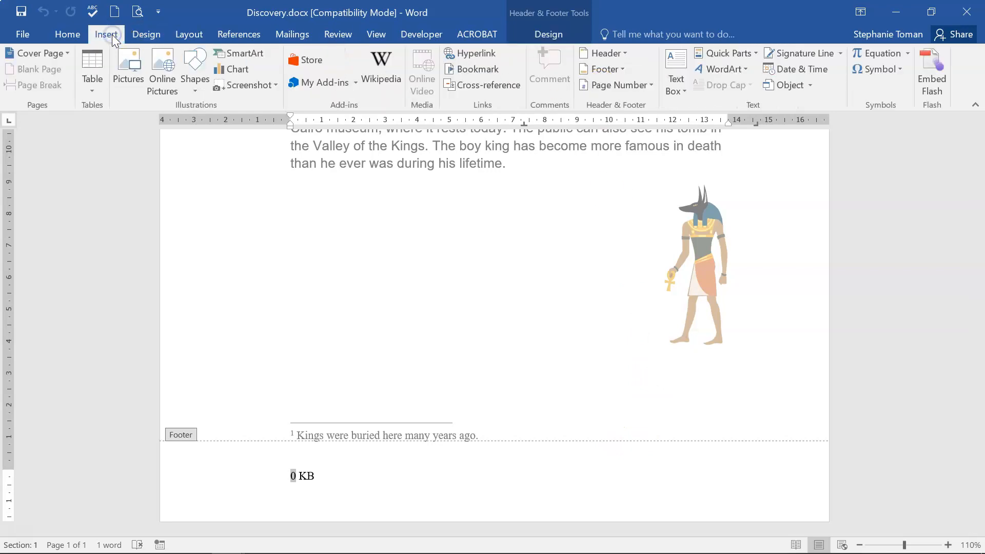
left_click(756, 51)
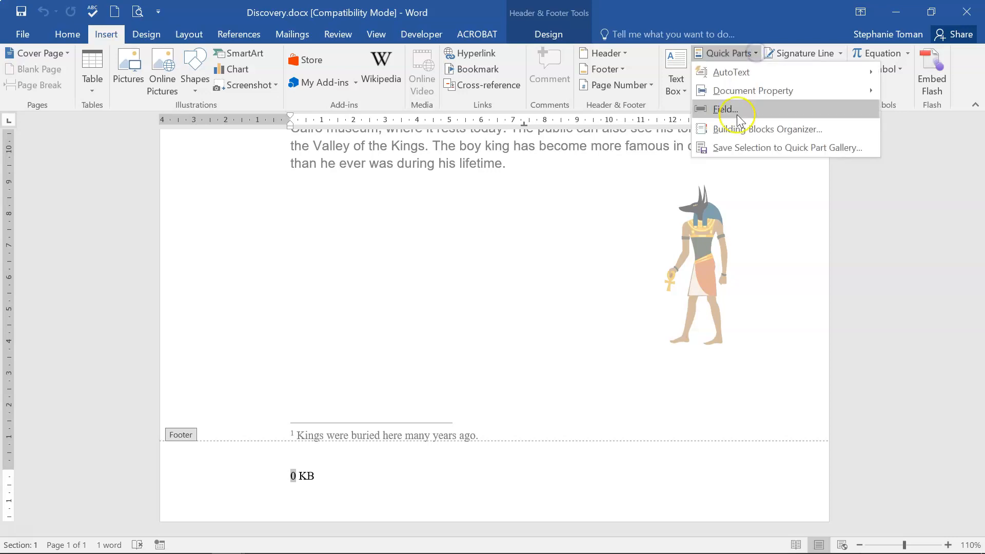
left_click(736, 105)
Choose the FileSize field with the file size in kilobytes option.
left_click(363, 263)
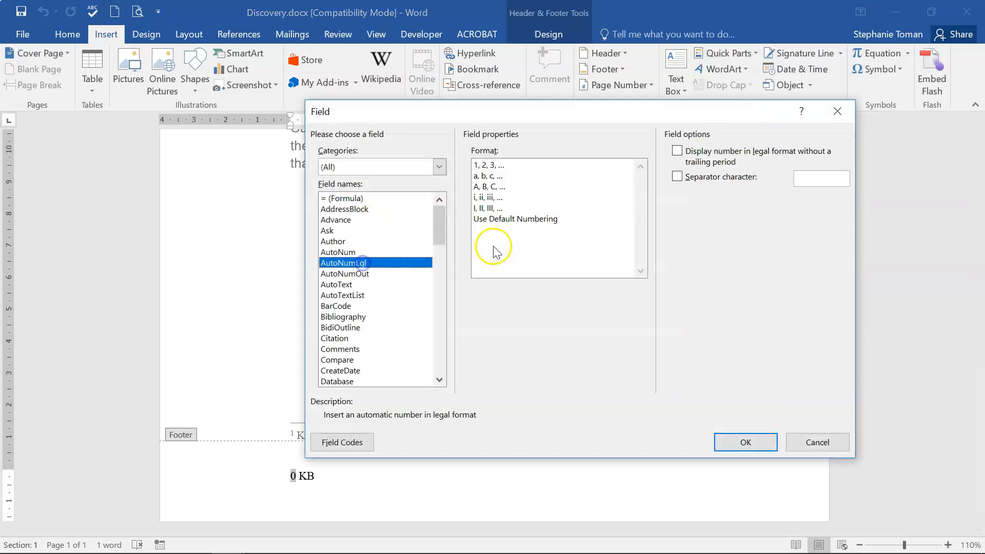
key("f")
left_click(439, 380)
left_click(439, 380)
left_click(439, 380)
left_click(341, 361)
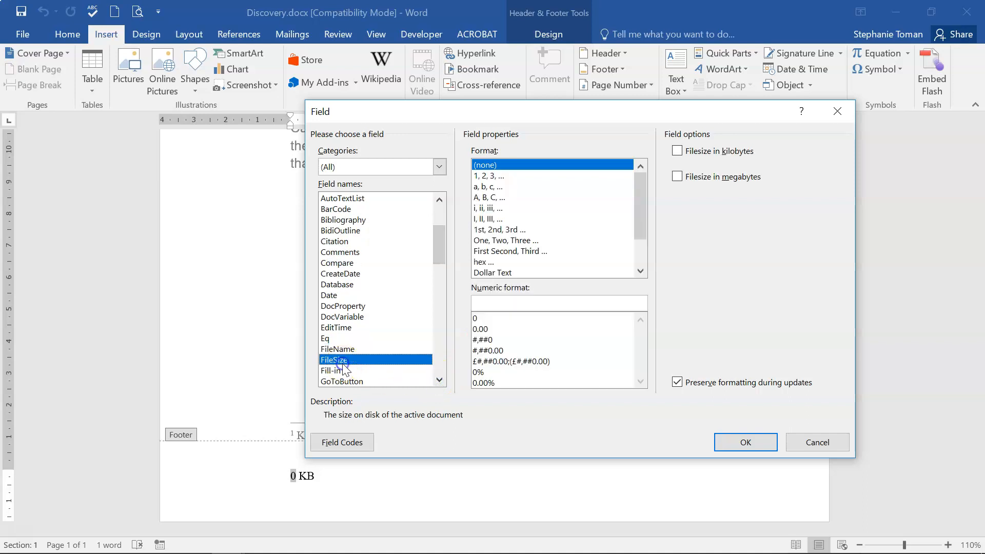
left_click(677, 151)
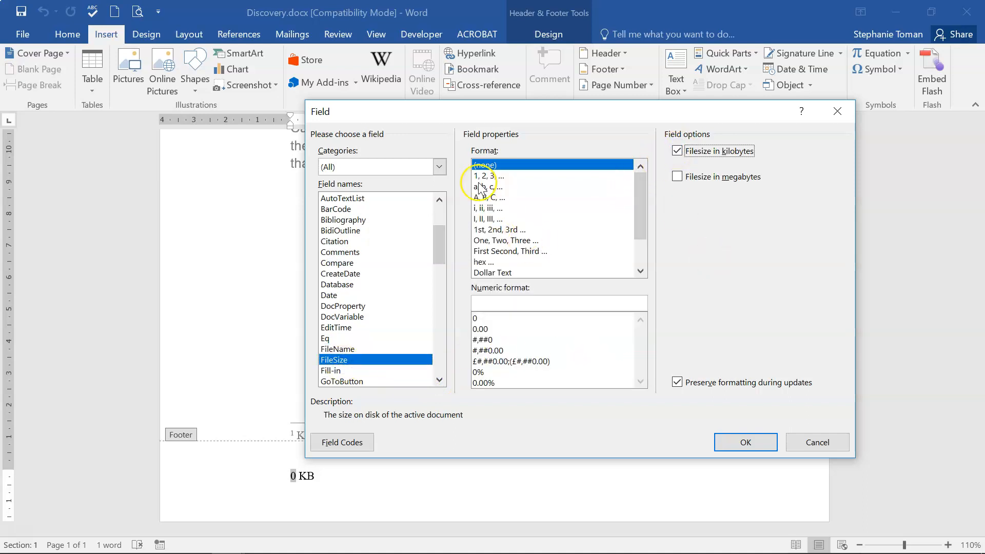
Insert the FileSize field, confirm the footer shows 21 KB, and close Discovery.
left_click(732, 445)
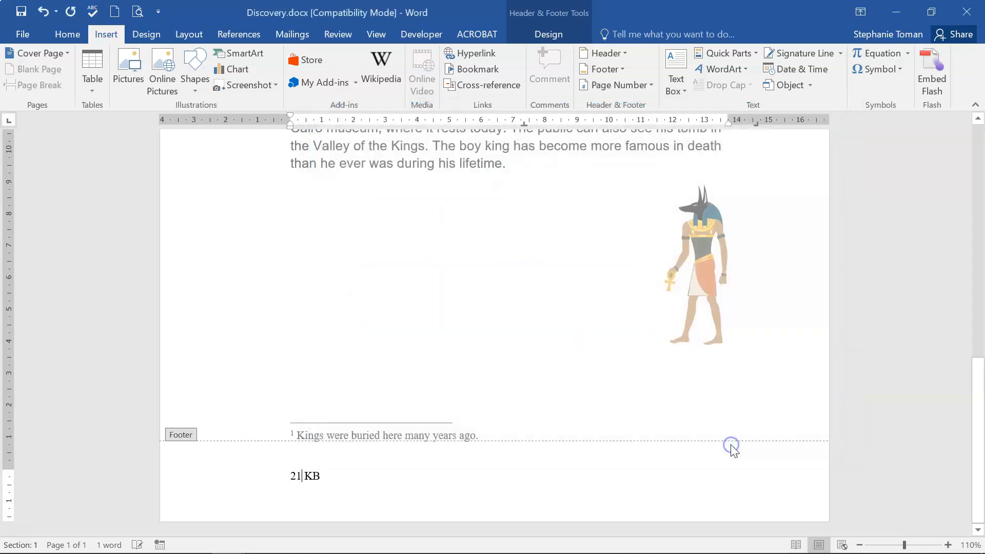
left_click(296, 477)
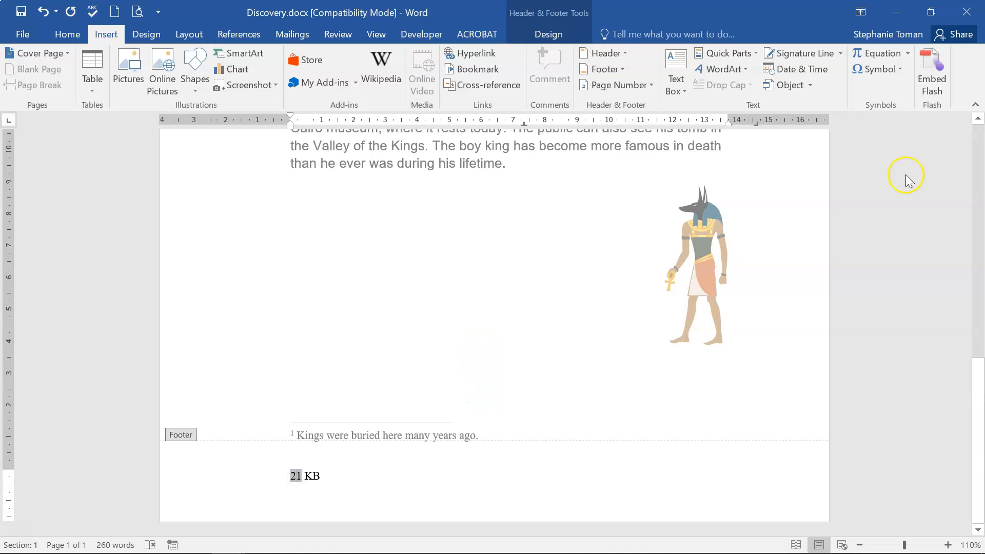
left_click(966, 12)
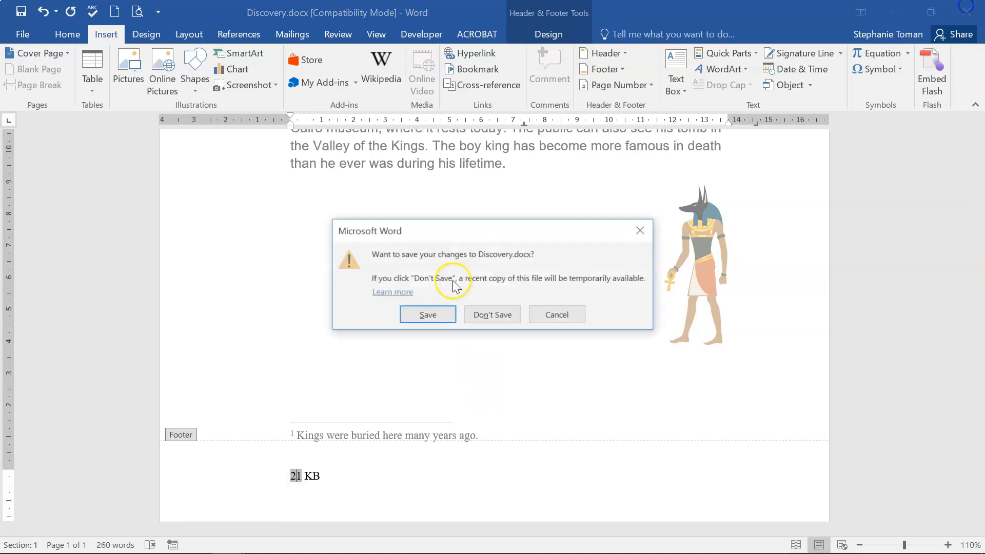
Close Discovery without saving and return to the Q27 memo form question in the revision document.
left_click(481, 318)
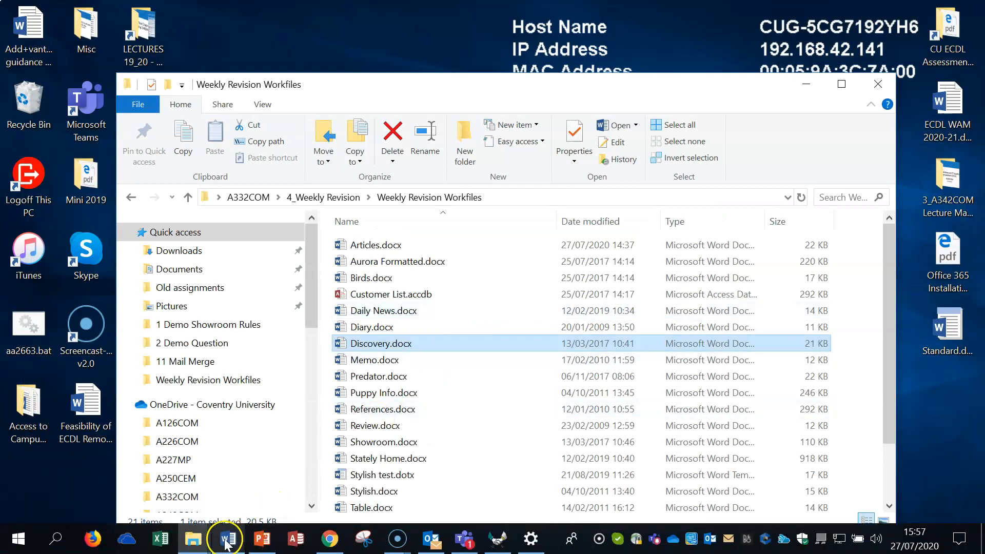
mouse_move(226, 544)
left_click(199, 500)
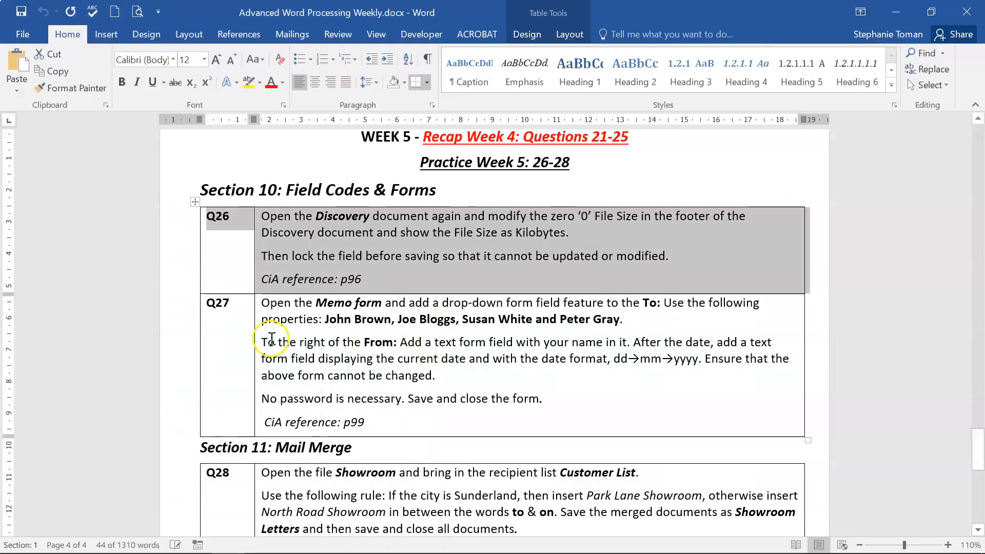
left_click(173, 359)
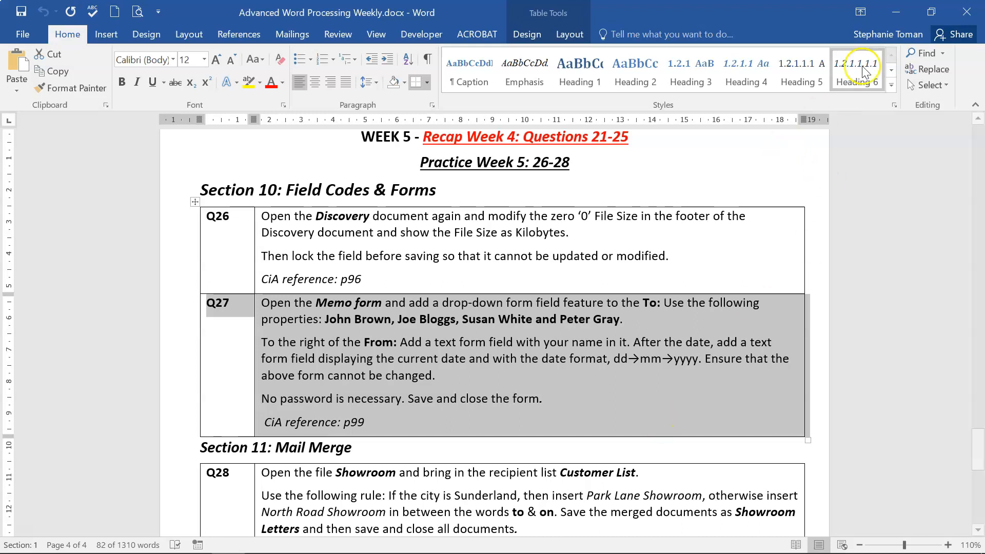
Open Memo.docx and add a tab after TO: to reach the 4 cm tab stop.
left_click(894, 12)
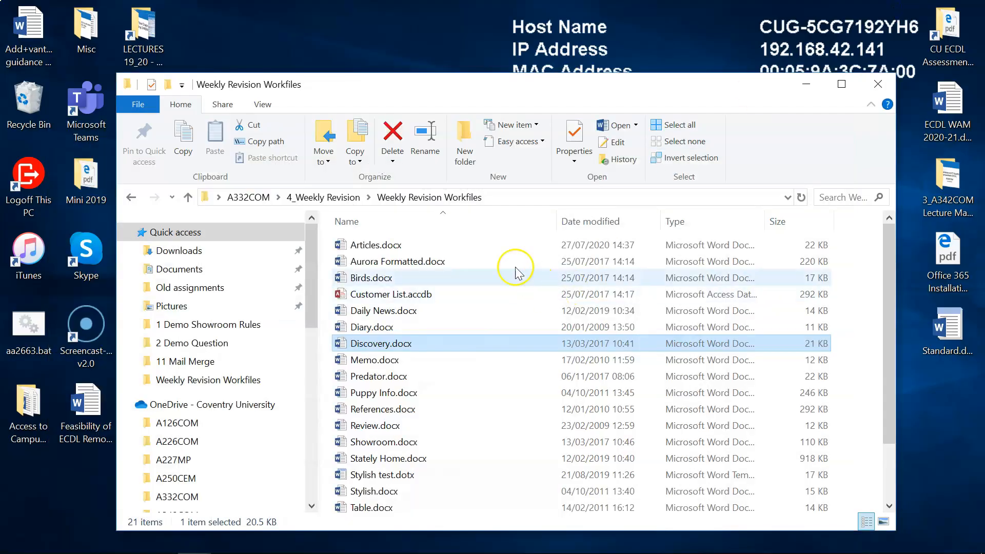
double_click(369, 360)
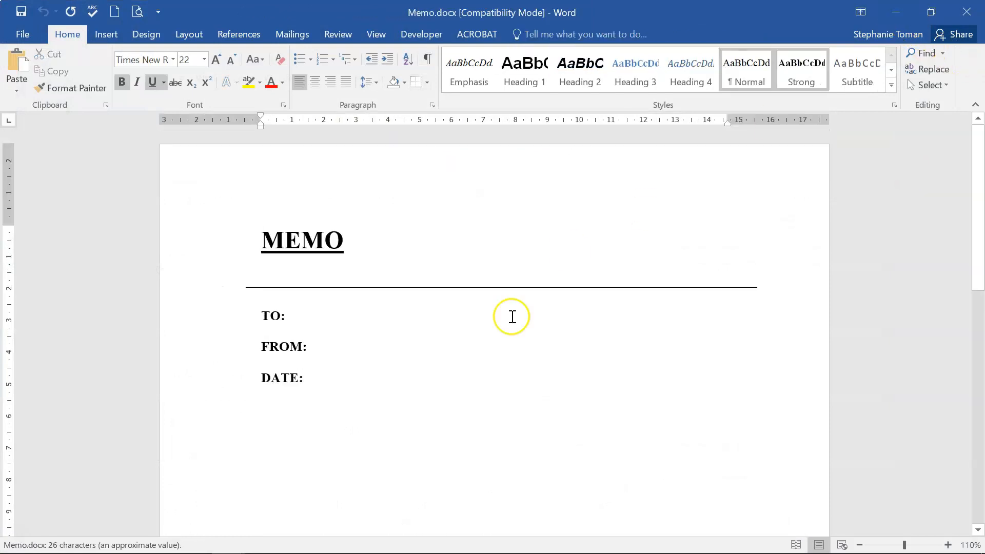
left_click(318, 320)
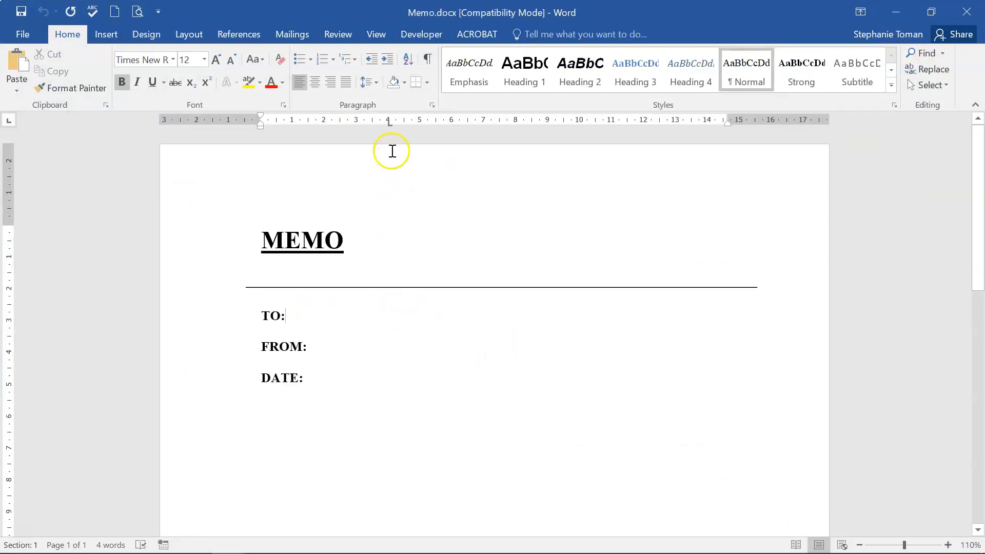
key("Tab")
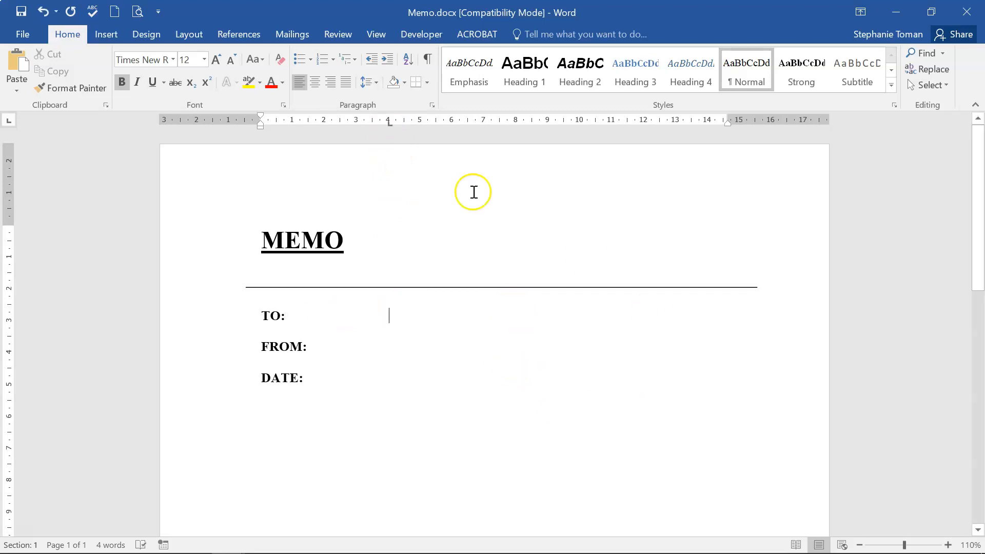
left_click(417, 34)
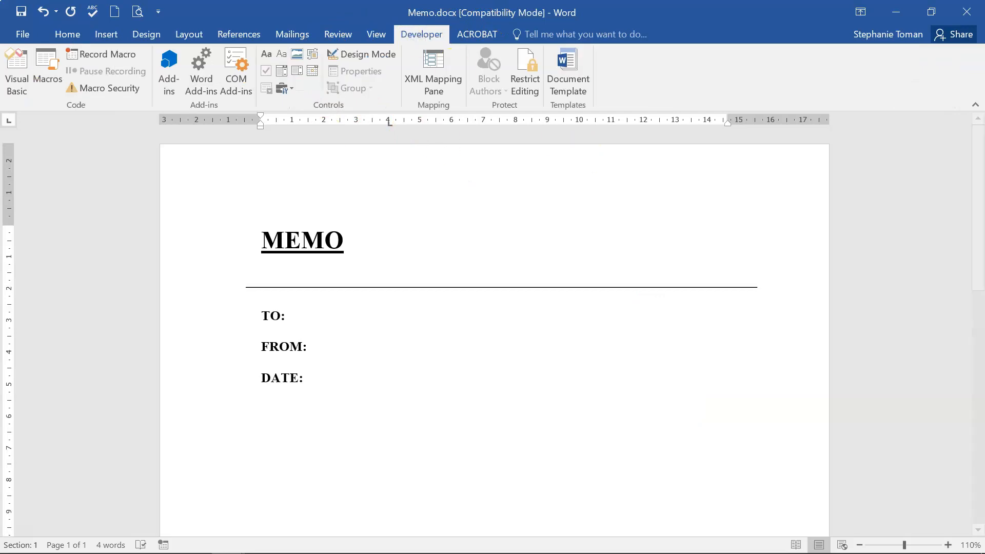
left_click(20, 32)
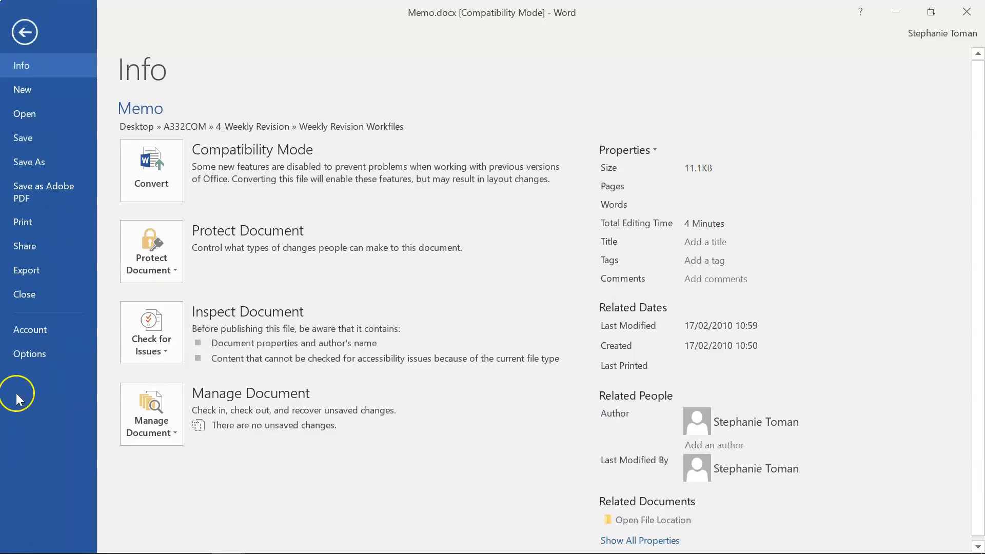
left_click(28, 352)
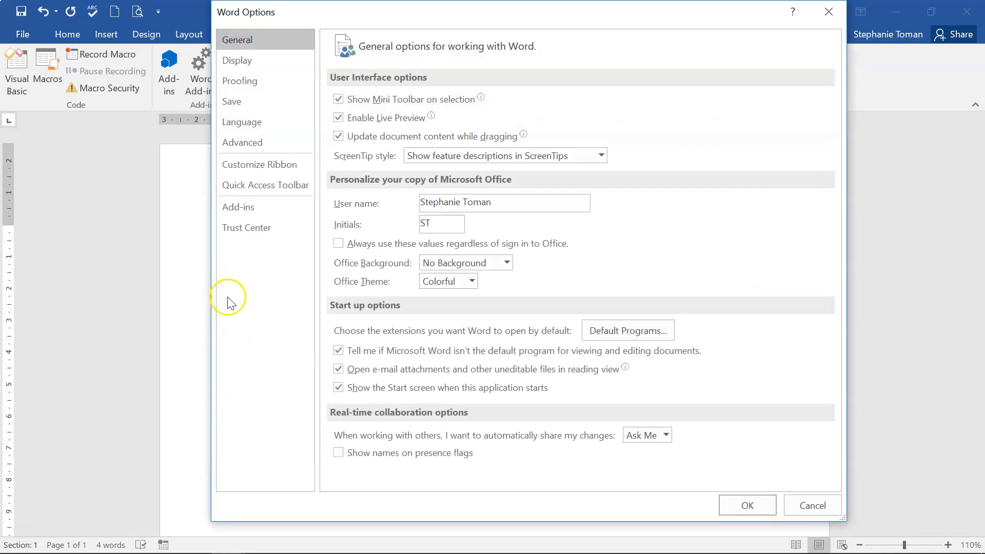
left_click(248, 163)
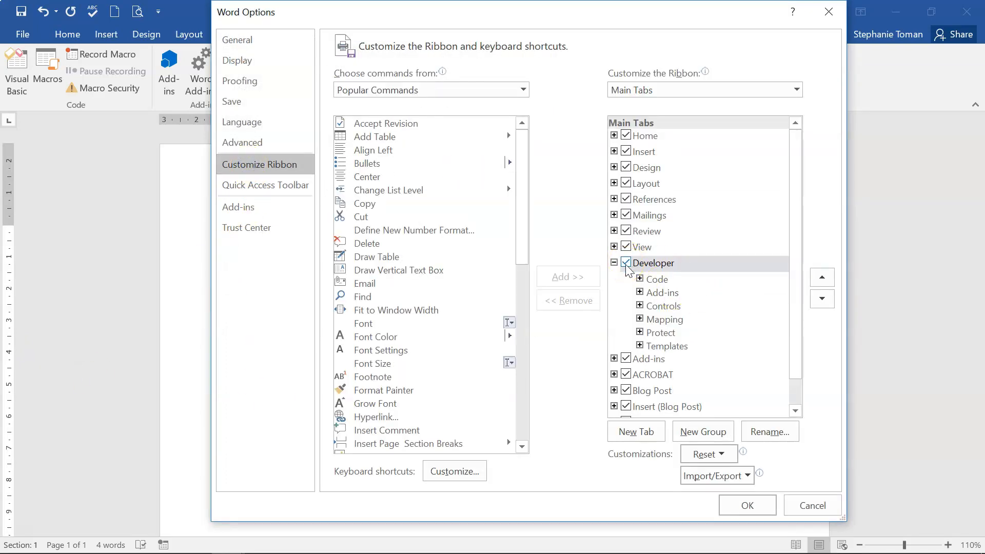
left_click(747, 505)
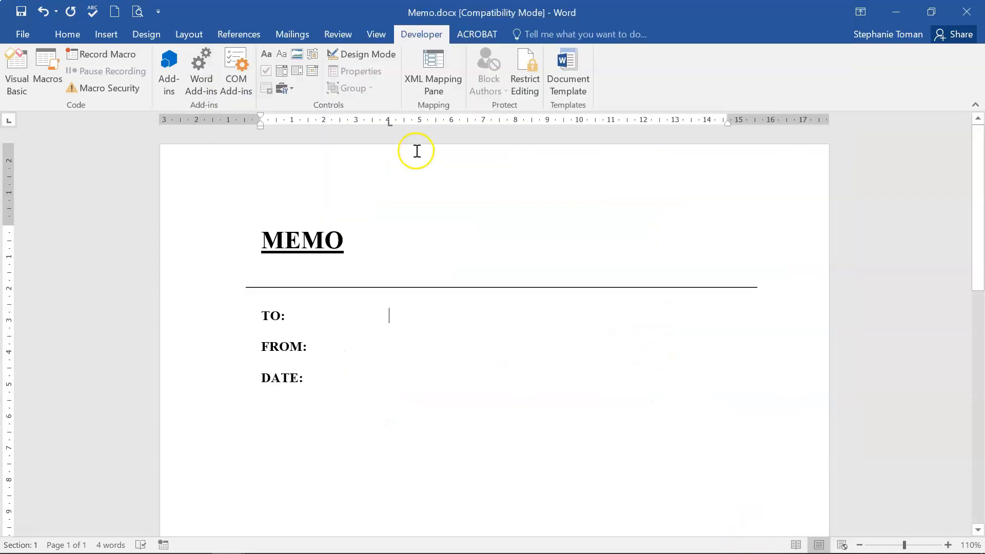
left_click(292, 90)
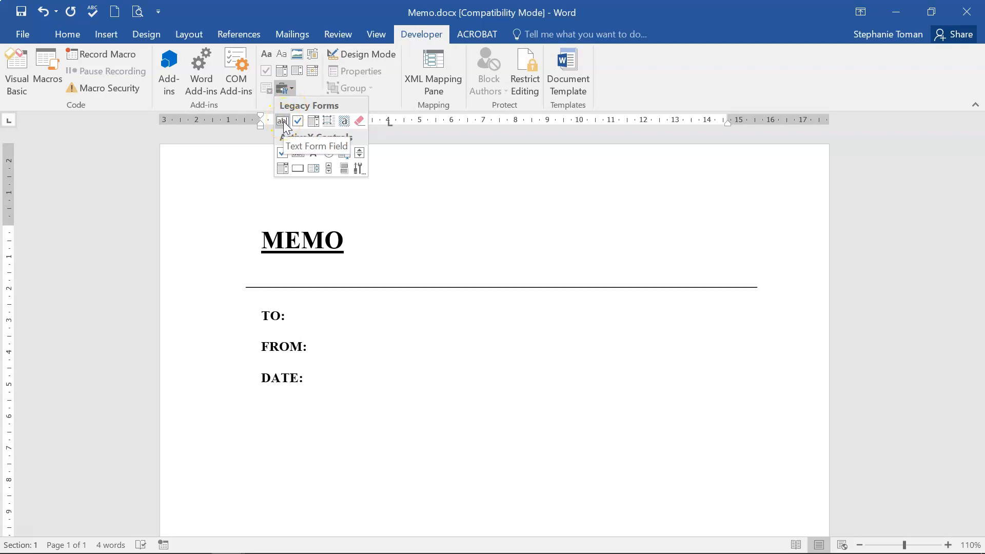
Insert a drop-down form field after TO: listing John Brown, Joe Bloggs, Susan White and Peter Gray.
left_click(312, 125)
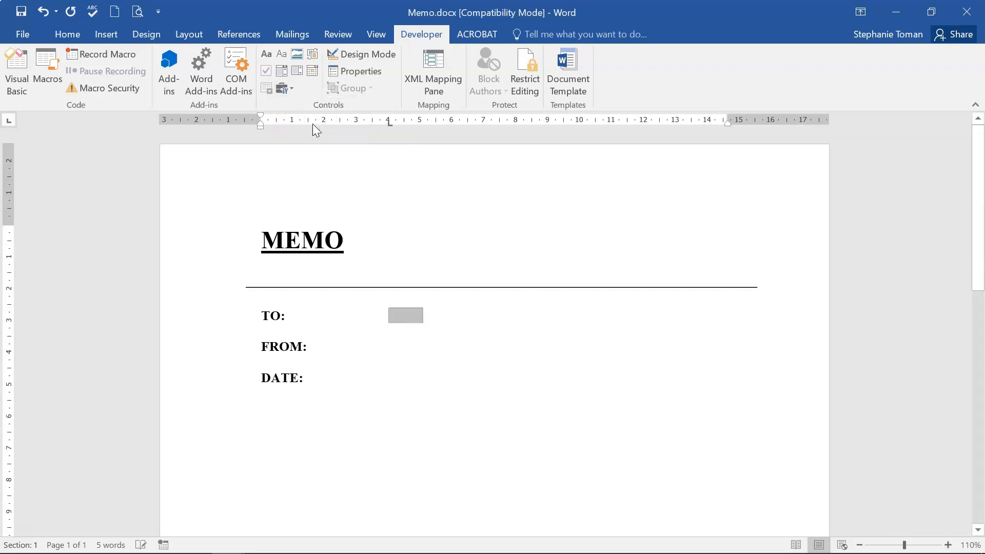
double_click(402, 315)
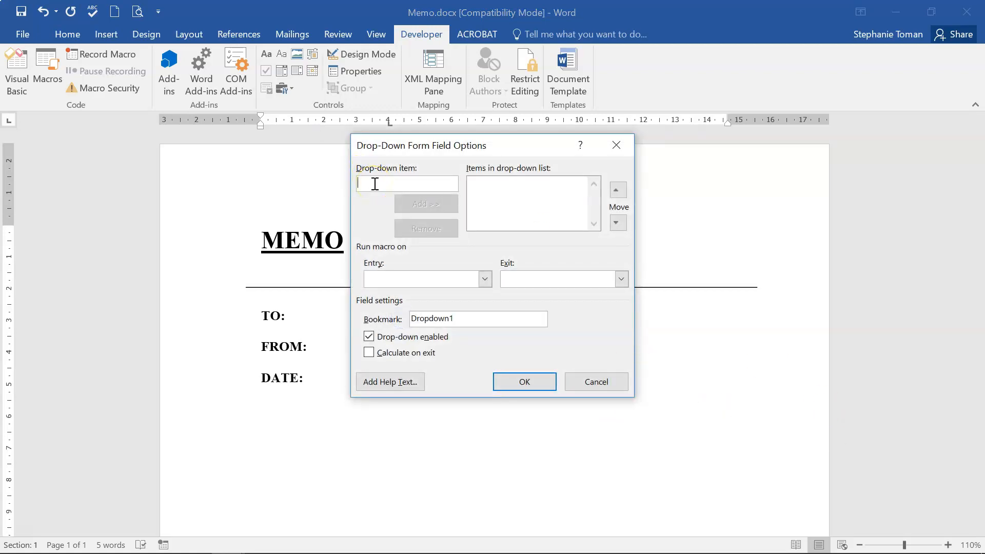
type("John Brown")
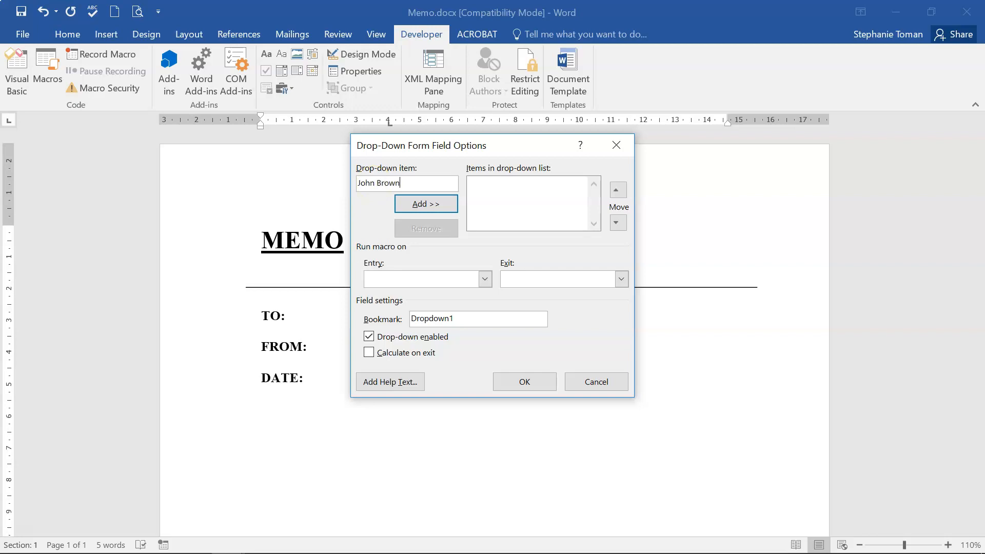
key("Return")
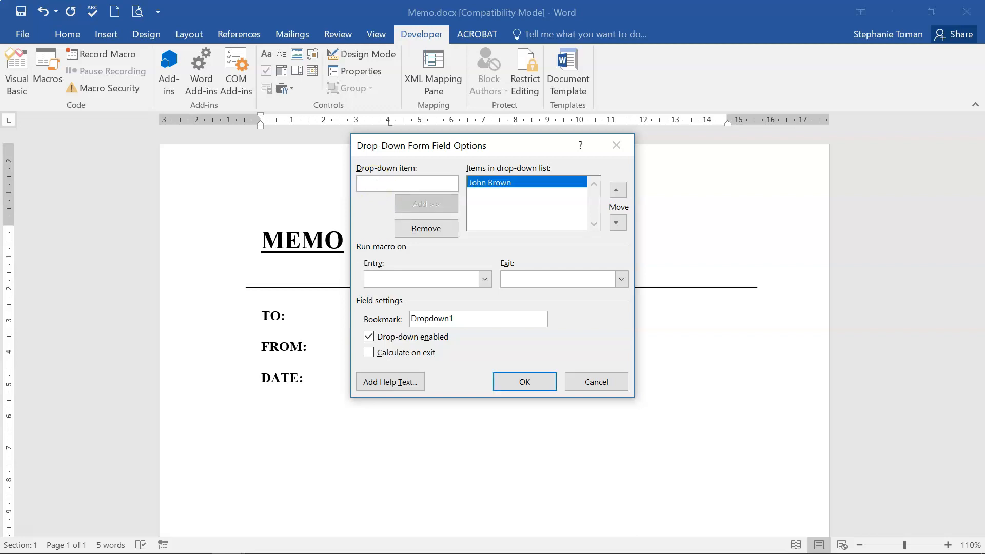
type("Joe Bloggs")
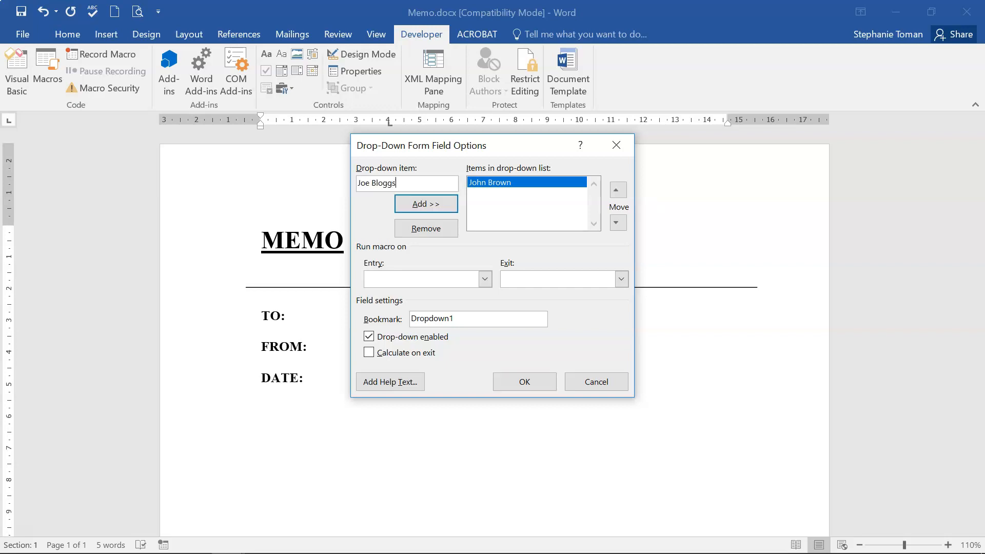
key("Return")
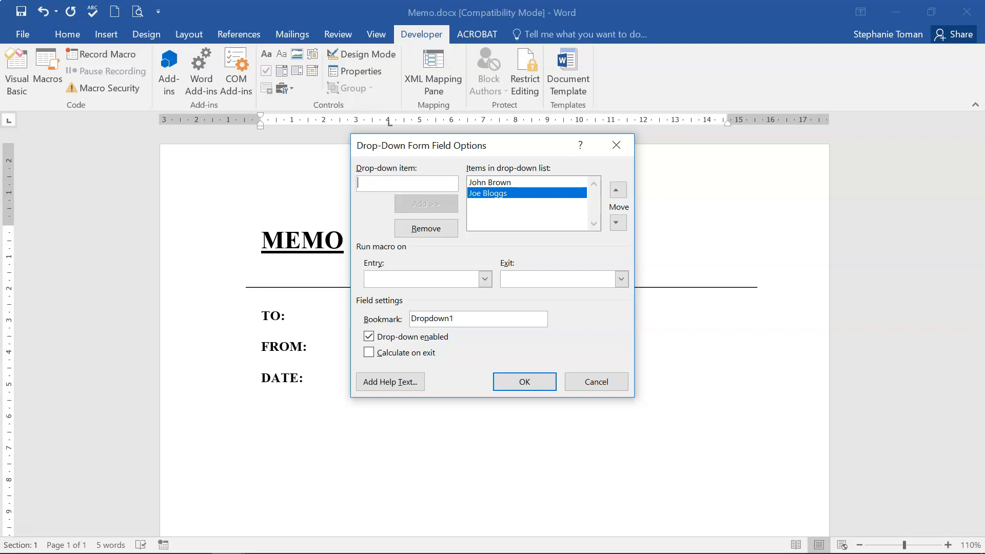
type("Susan White")
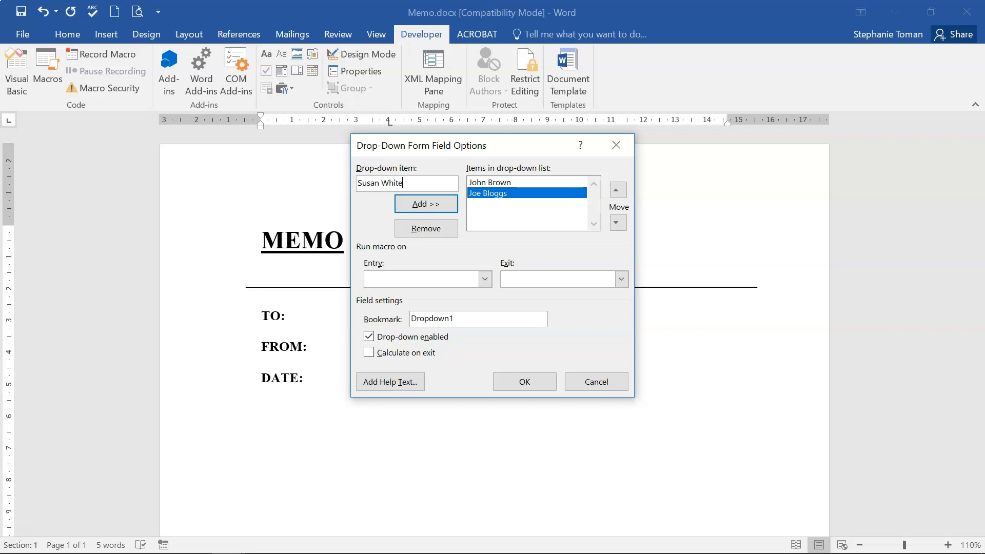
key("Return")
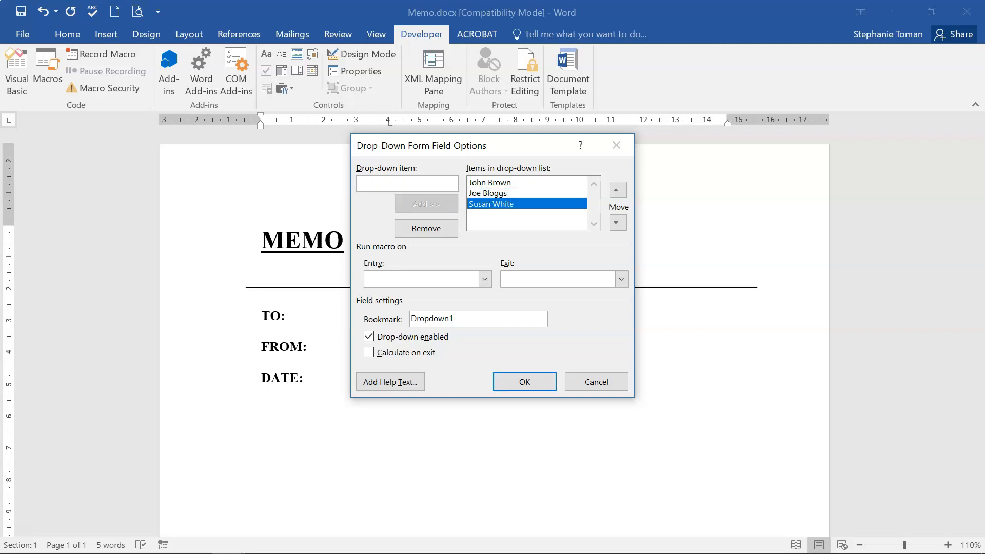
type("Peter Gra")
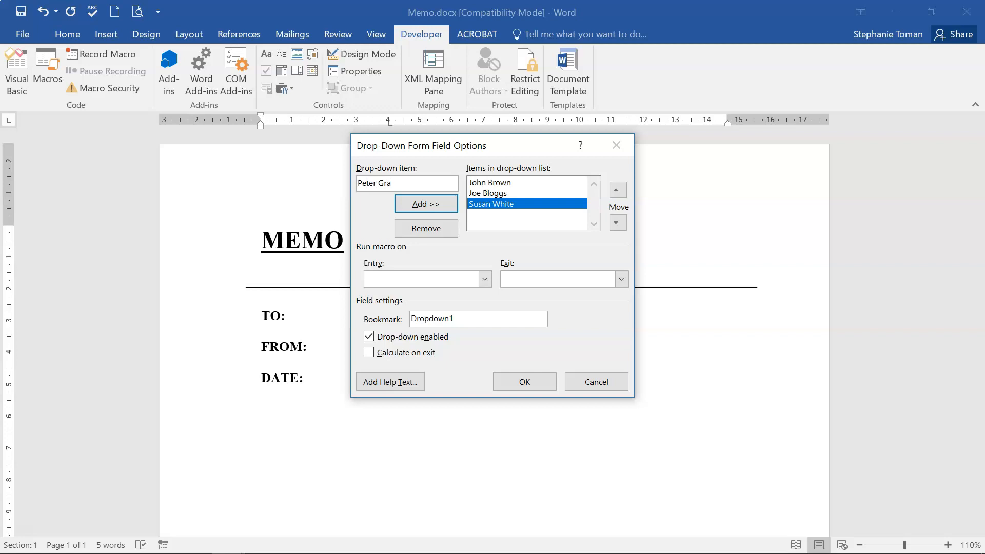
type("y")
left_click(413, 204)
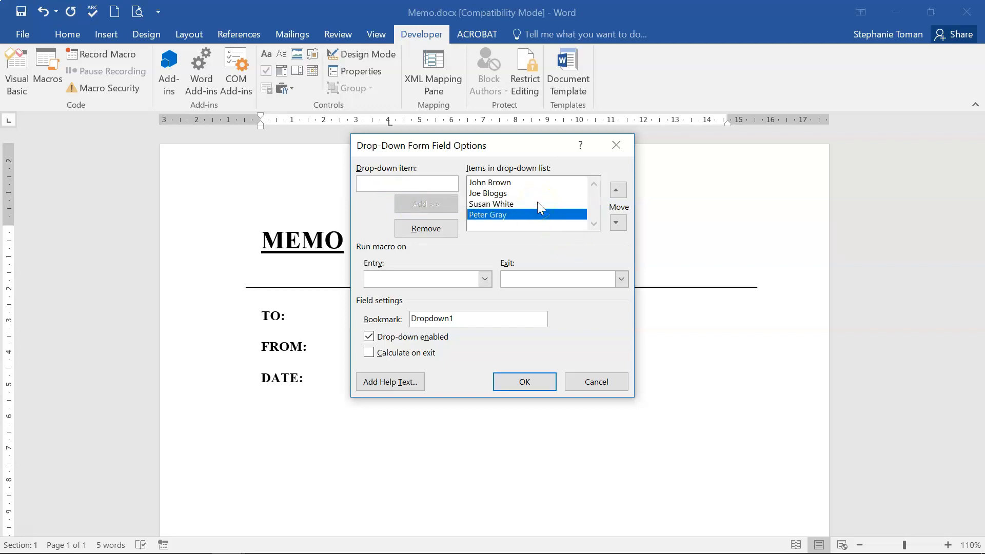
left_click(533, 382)
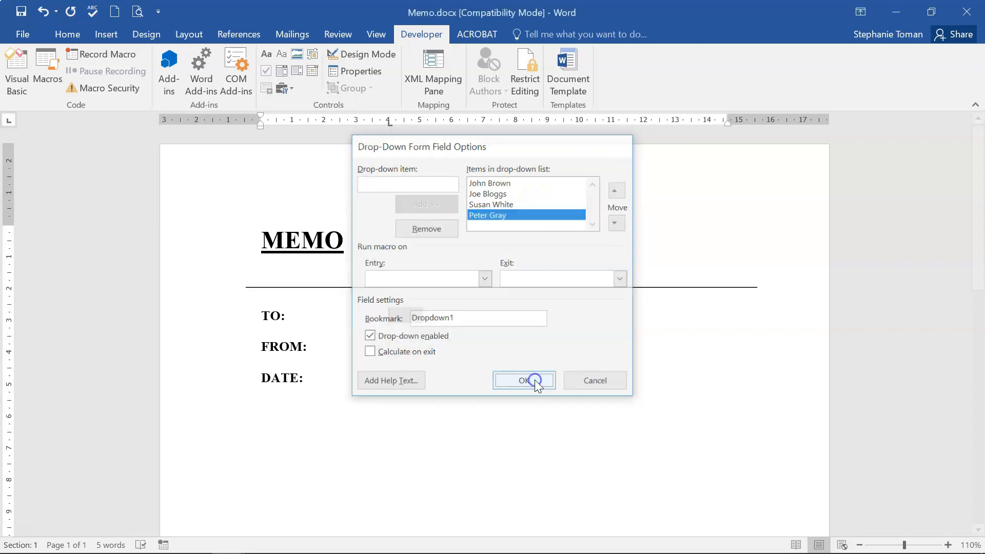
left_click(310, 345)
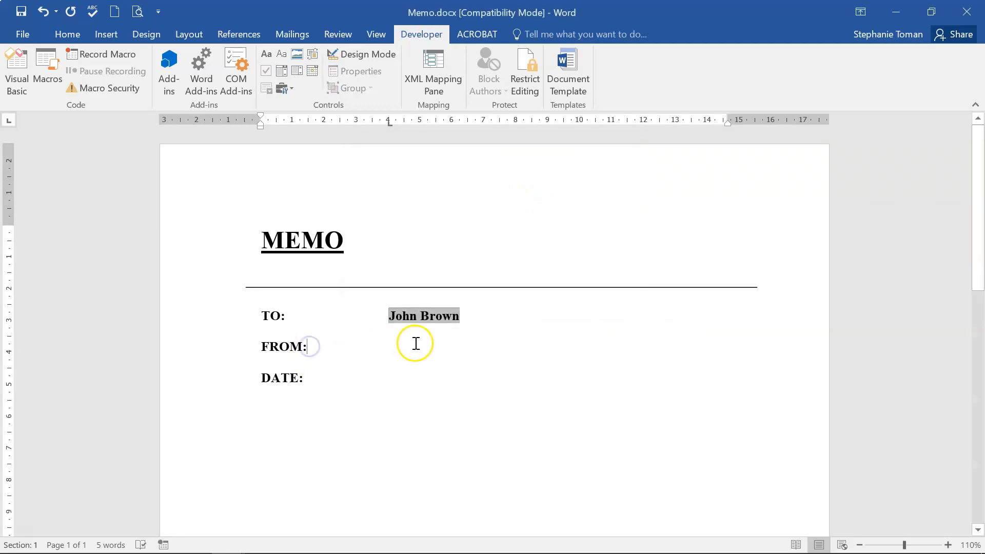
Add a tab after FROM:, check the Q27 instructions, then return to the memo.
key("Tab")
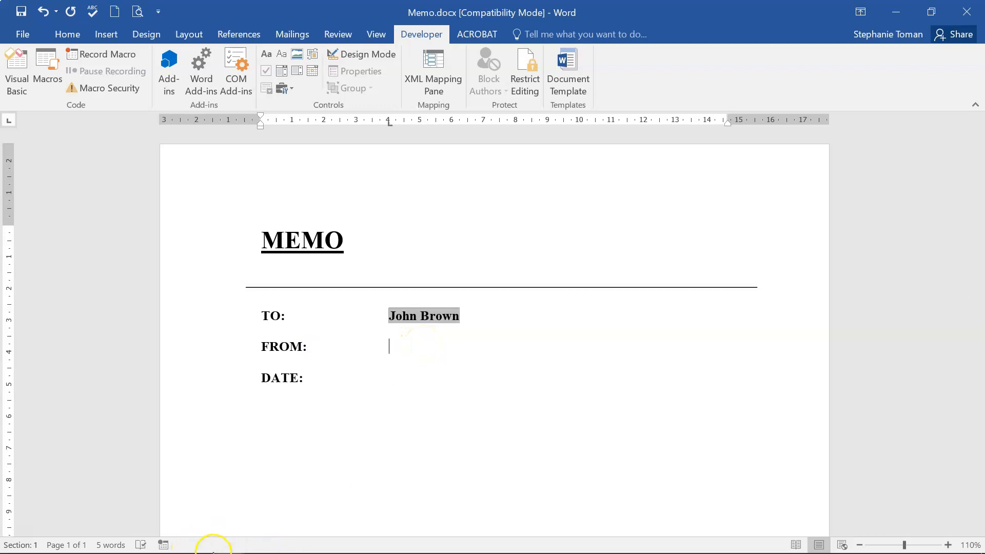
mouse_move(226, 538)
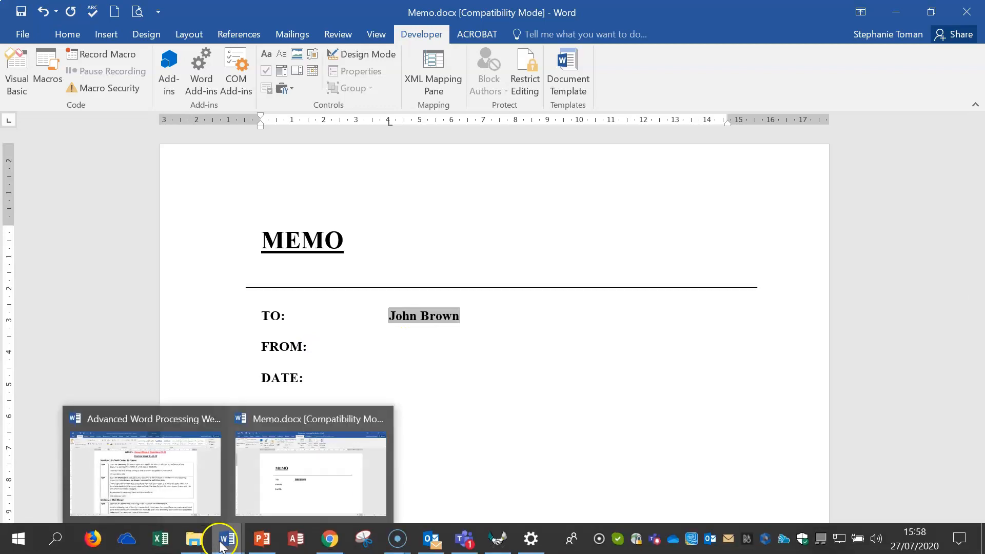
left_click(172, 500)
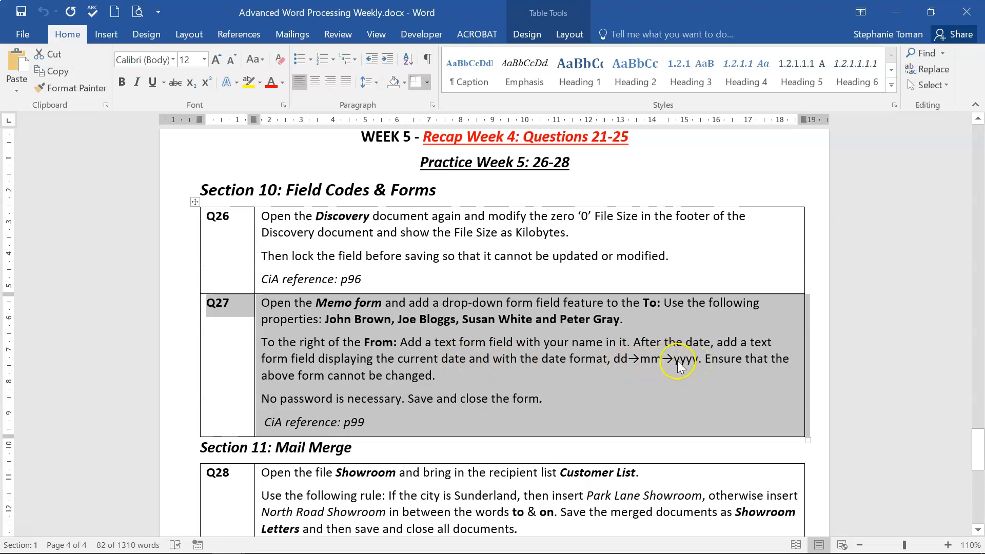
left_click(897, 11)
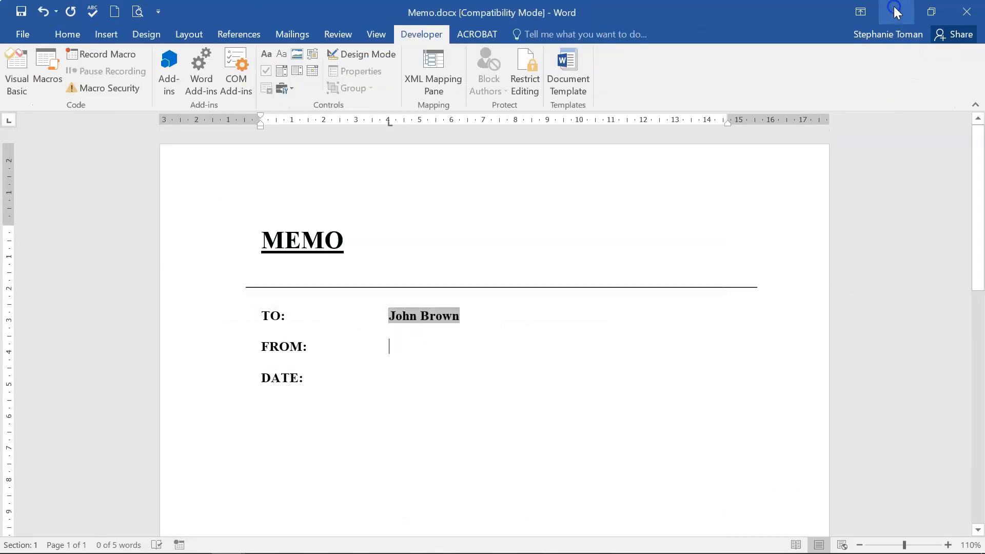
Insert a legacy text form field after FROM:.
left_click(388, 344)
left_click(287, 88)
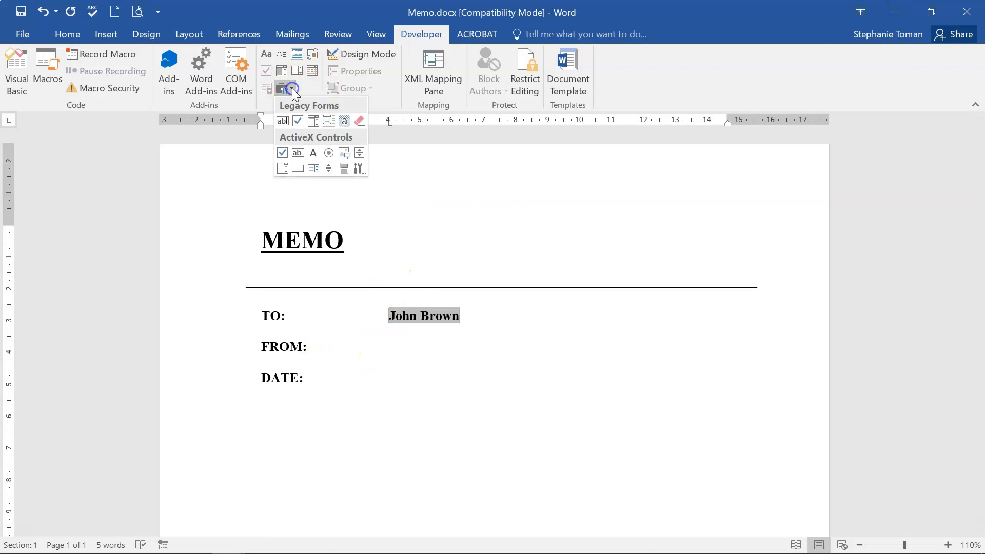
left_click(282, 123)
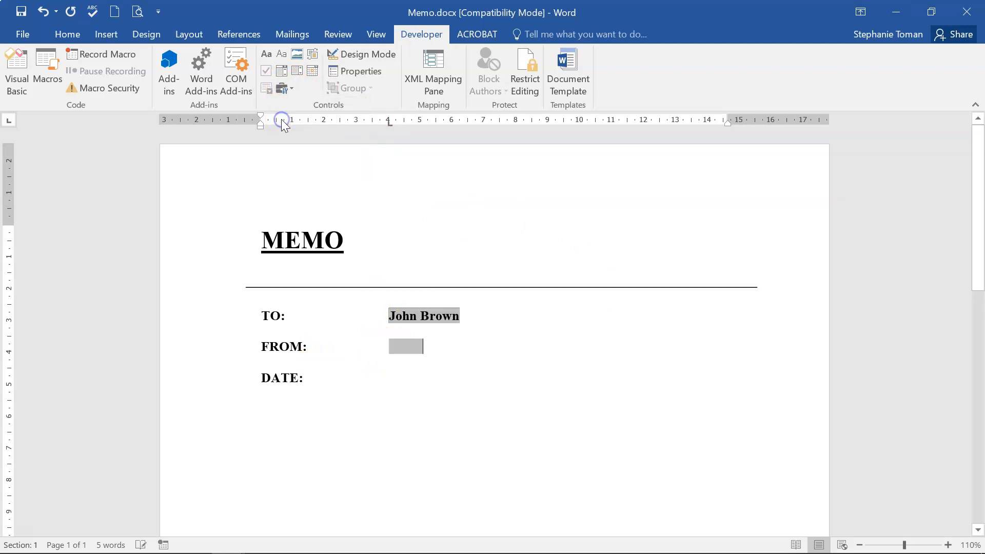
Set the FROM field to regular text defaulting to the sender's name, then tab after DATE:.
right_click(398, 348)
double_click(397, 348)
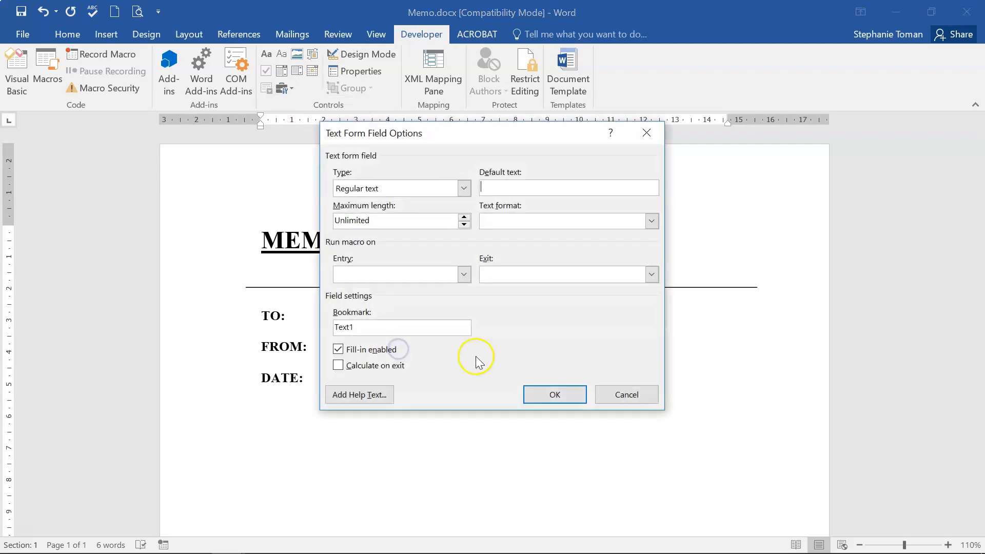
left_click(464, 187)
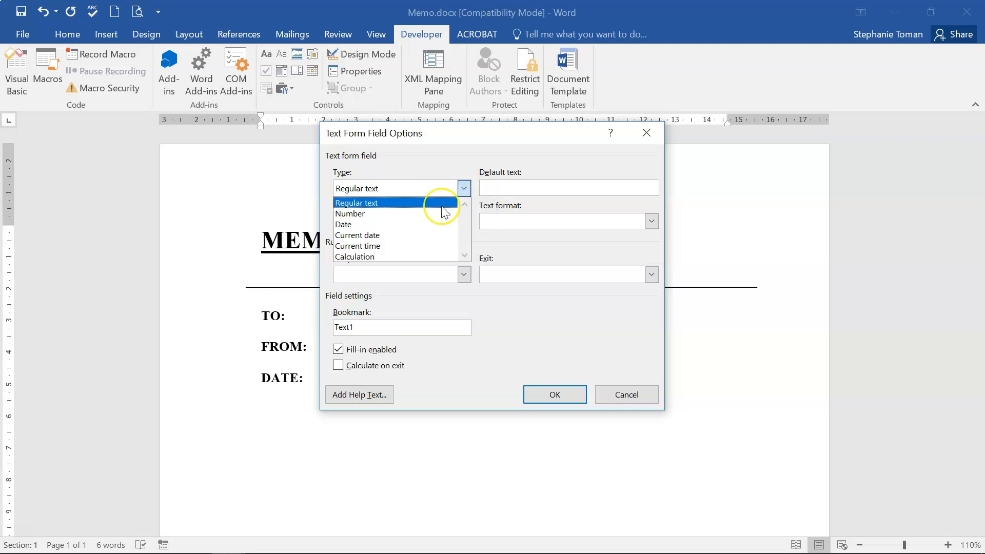
left_click(379, 200)
left_click(505, 189)
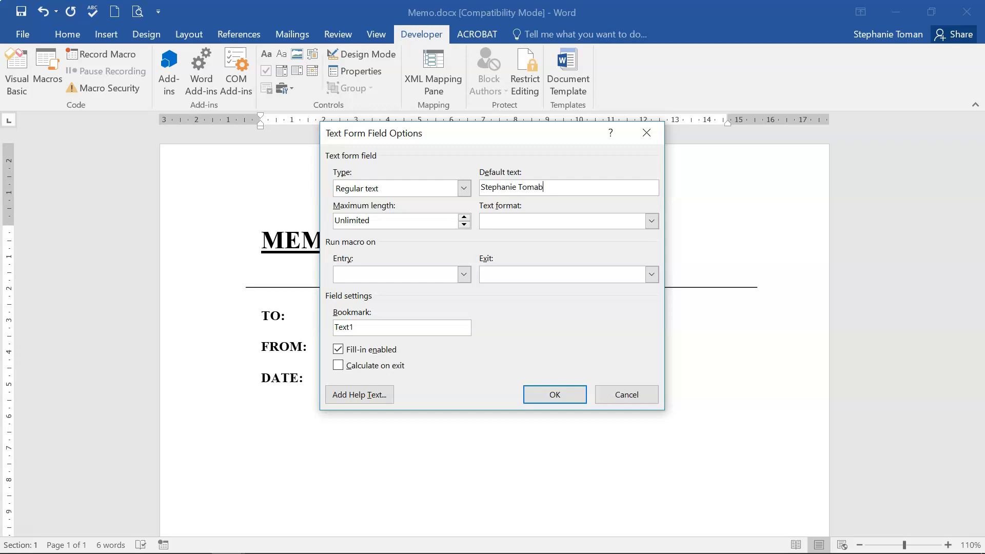
left_click(554, 395)
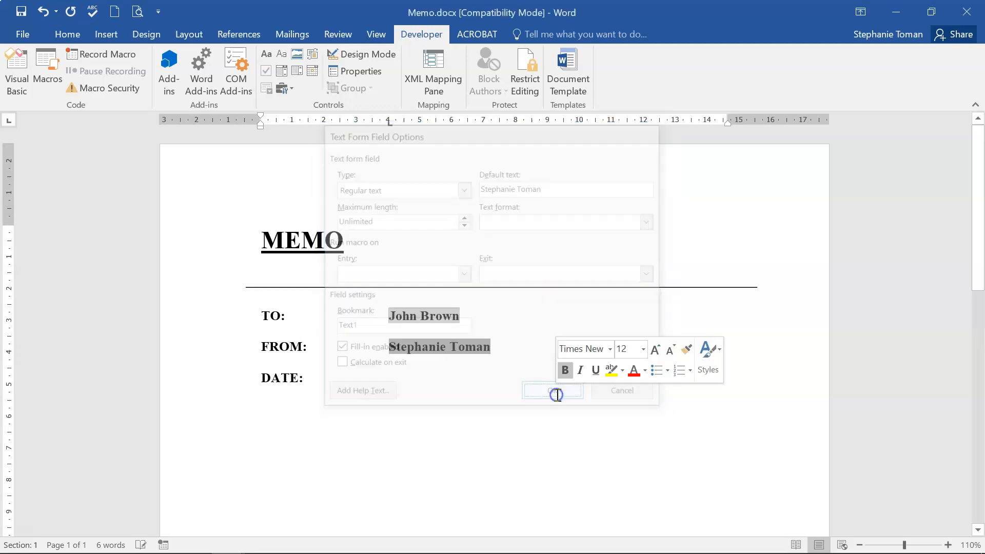
left_click(323, 376)
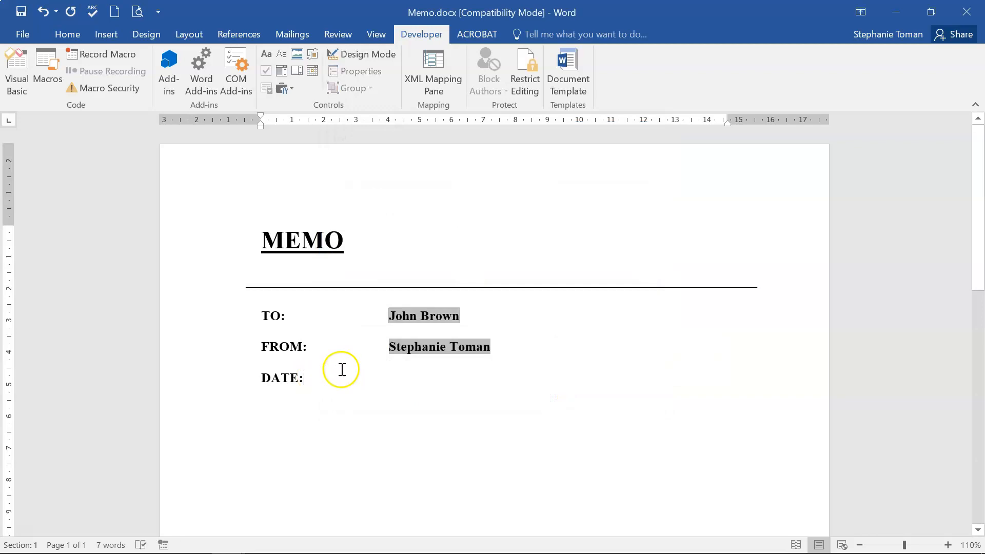
key("Tab")
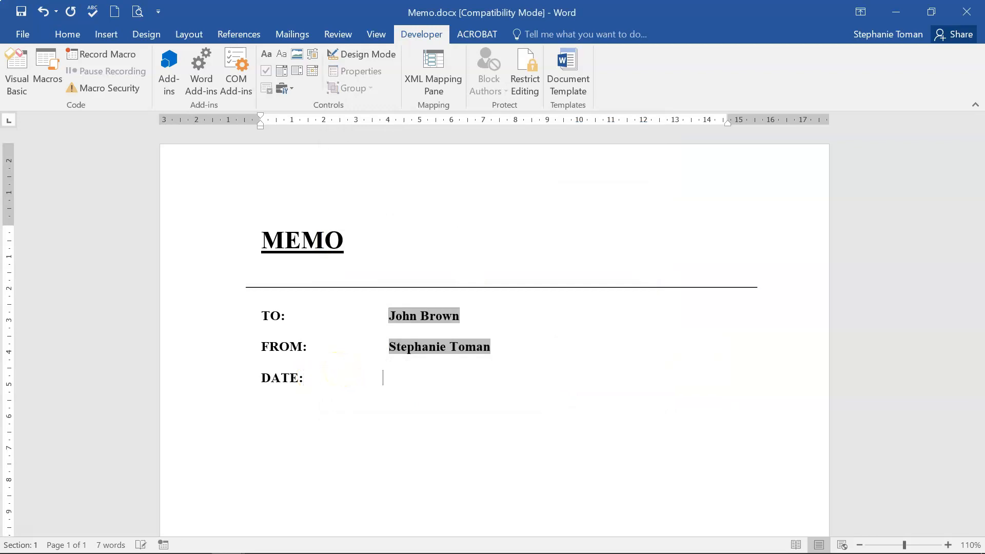
Insert a Current date text form field after DATE: in dd/MM/yyyy format, showing 27/07/2020.
left_click(286, 89)
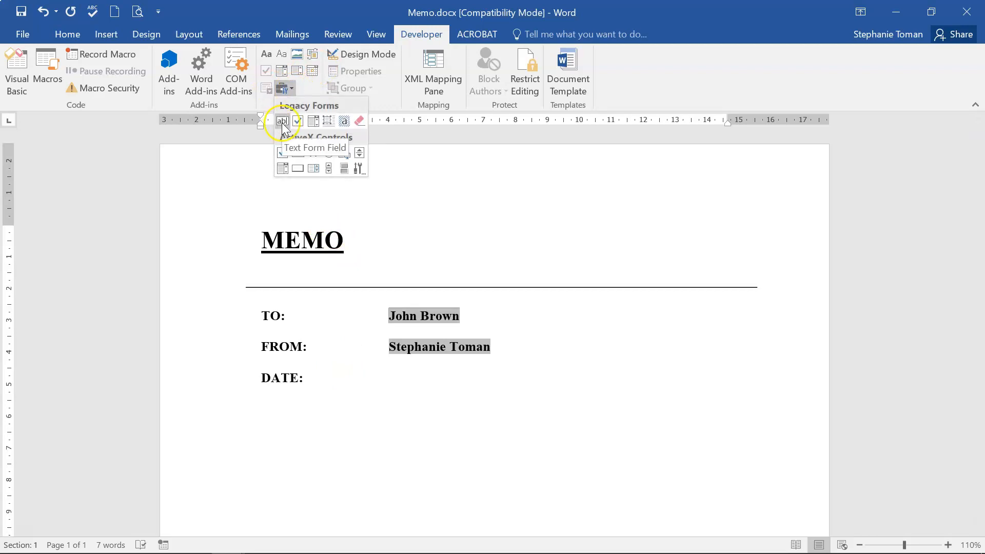
left_click(282, 121)
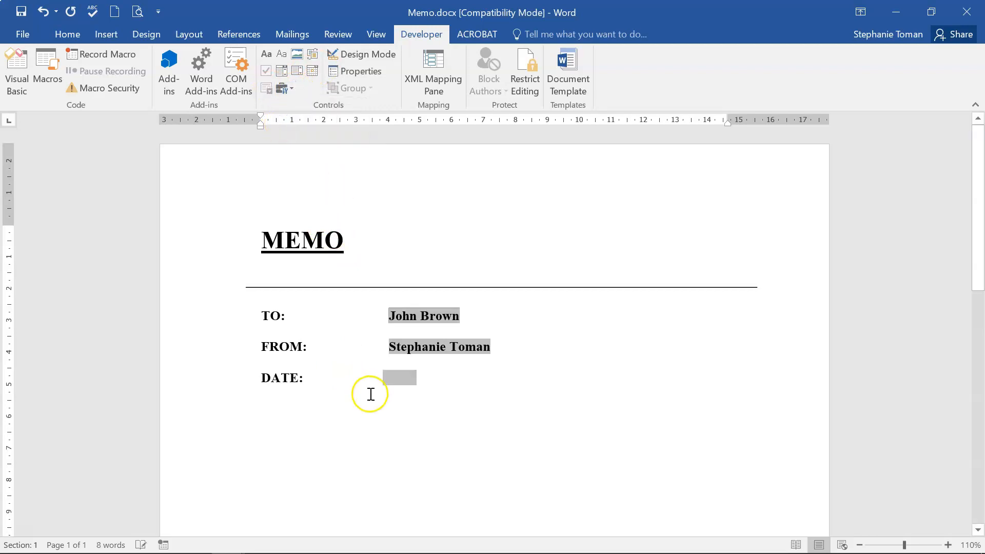
double_click(401, 377)
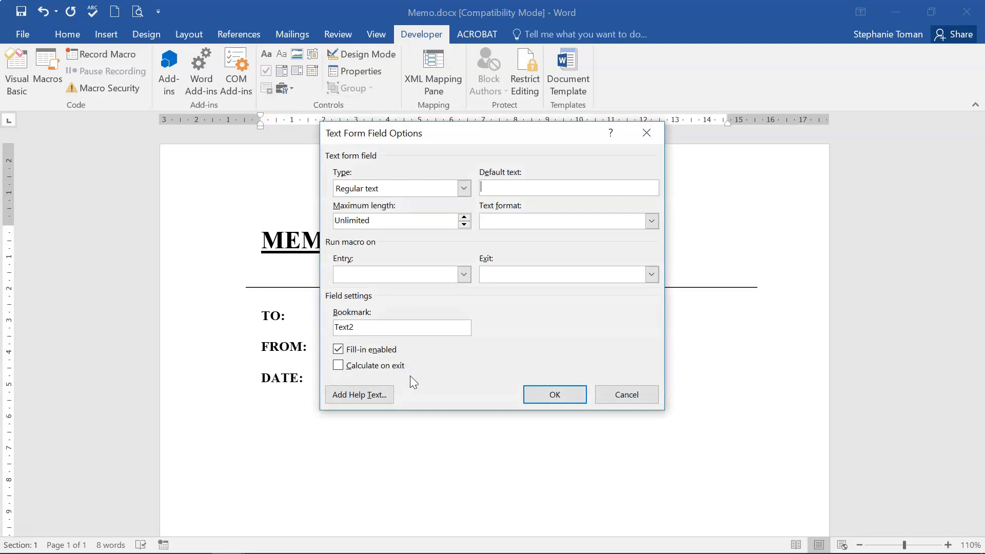
left_click(464, 188)
left_click(411, 237)
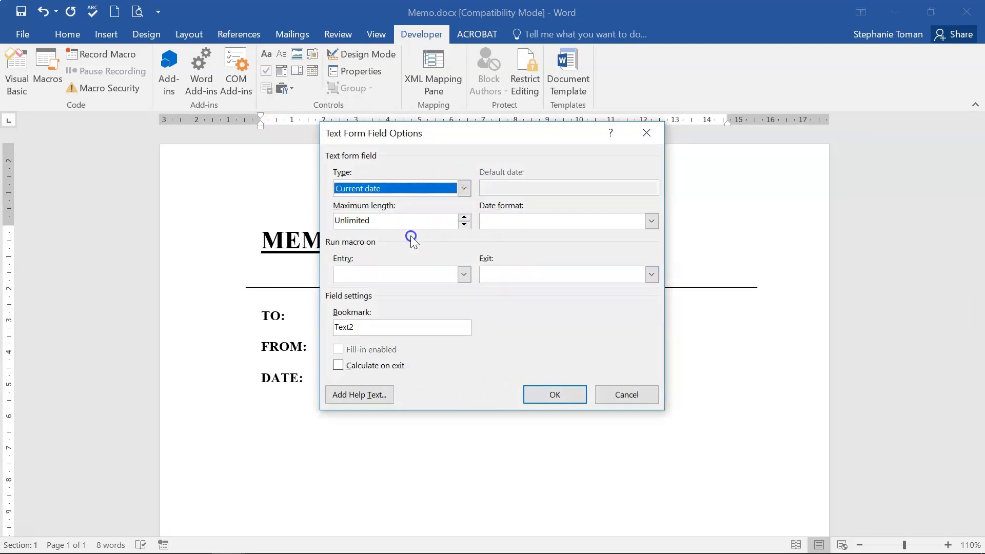
left_click(651, 221)
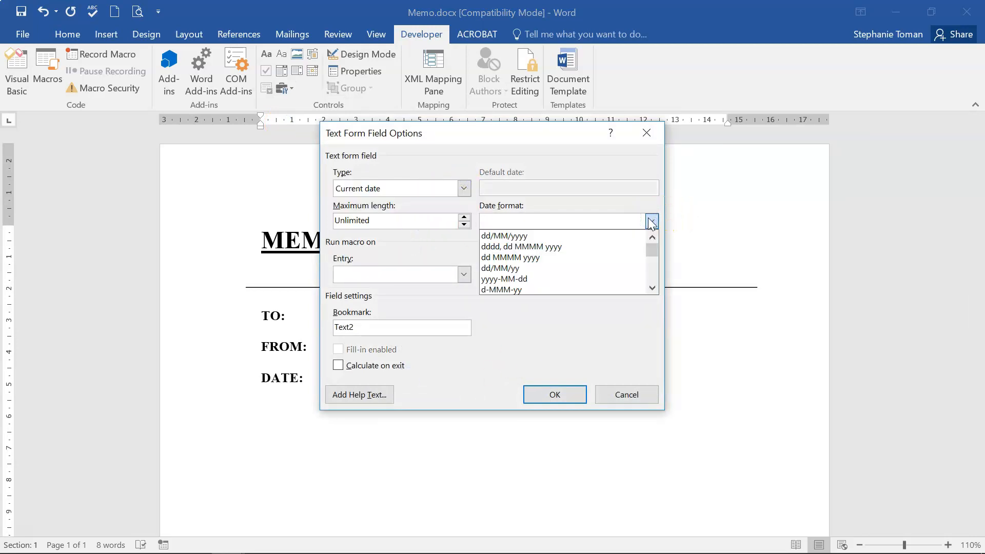
left_click(536, 238)
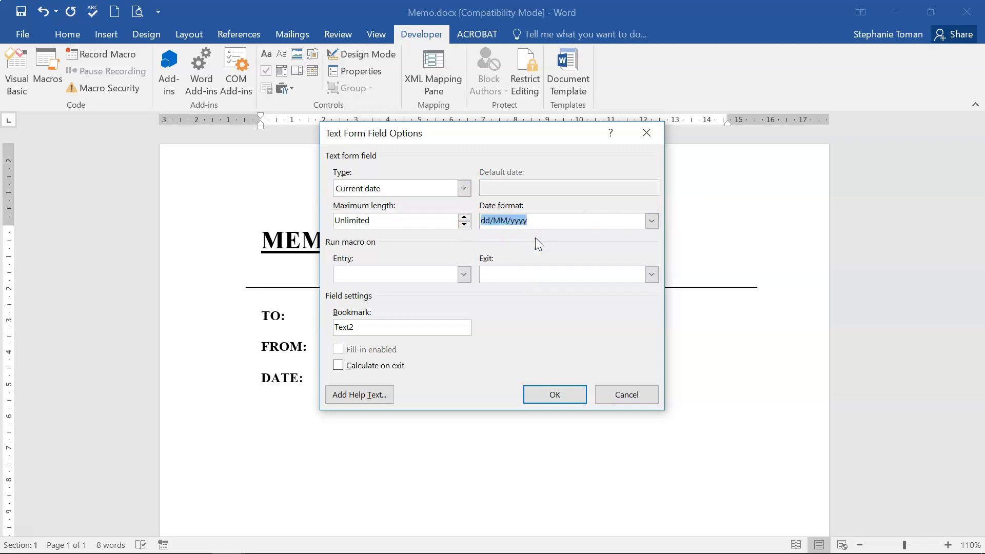
left_click(548, 392)
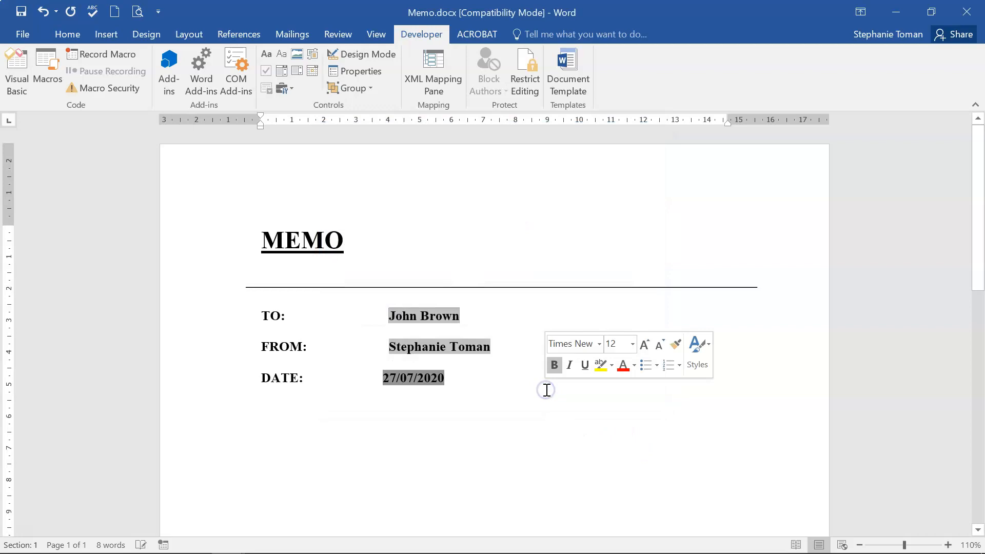
left_click(624, 429)
left_click(383, 378)
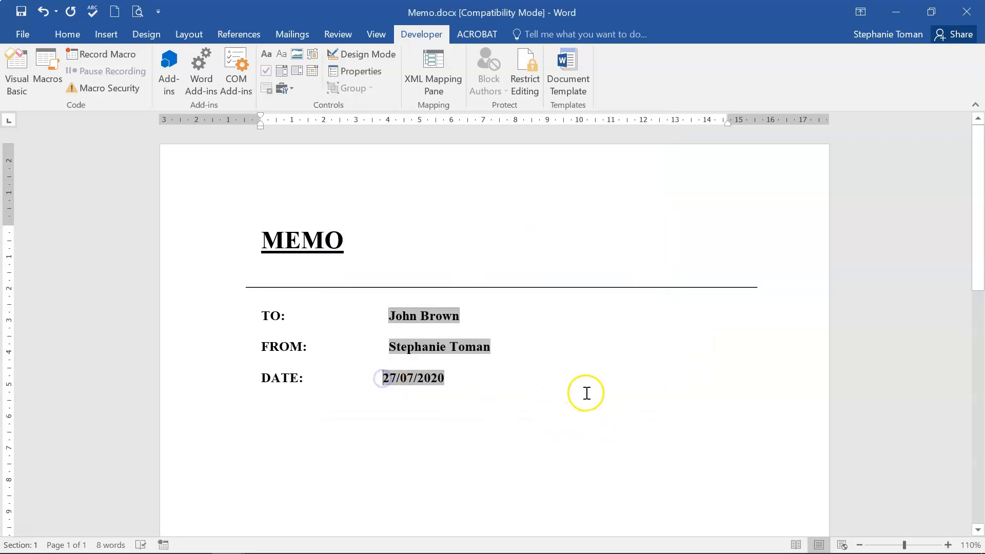
left_click(665, 405)
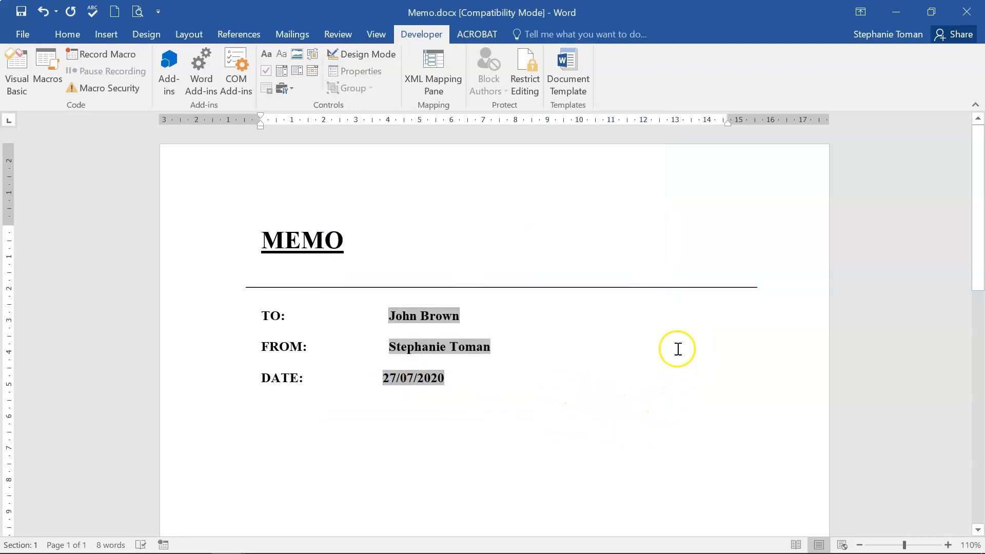
Restrict the memo to filling in forms, enforce it without a password, and close without saving.
left_click(524, 77)
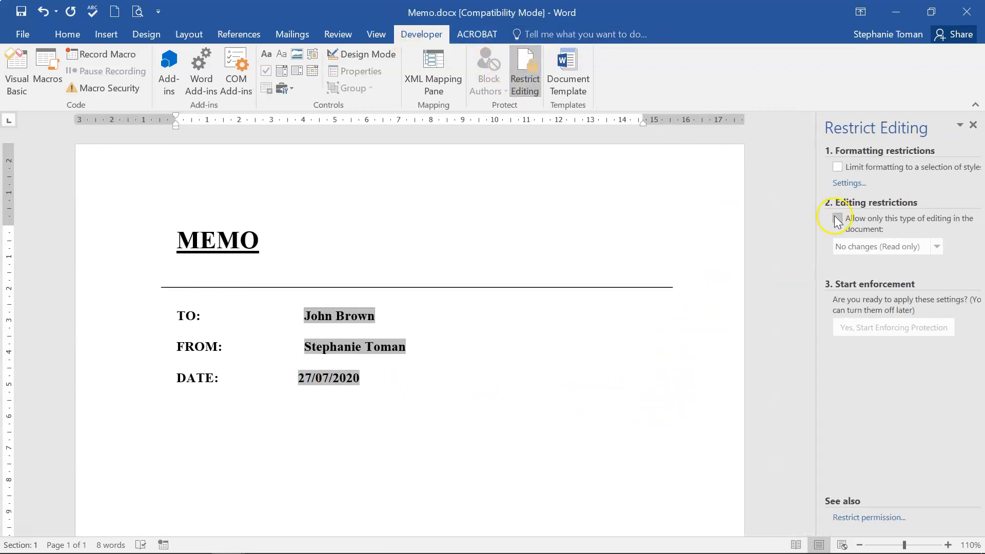
left_click(836, 218)
left_click(936, 247)
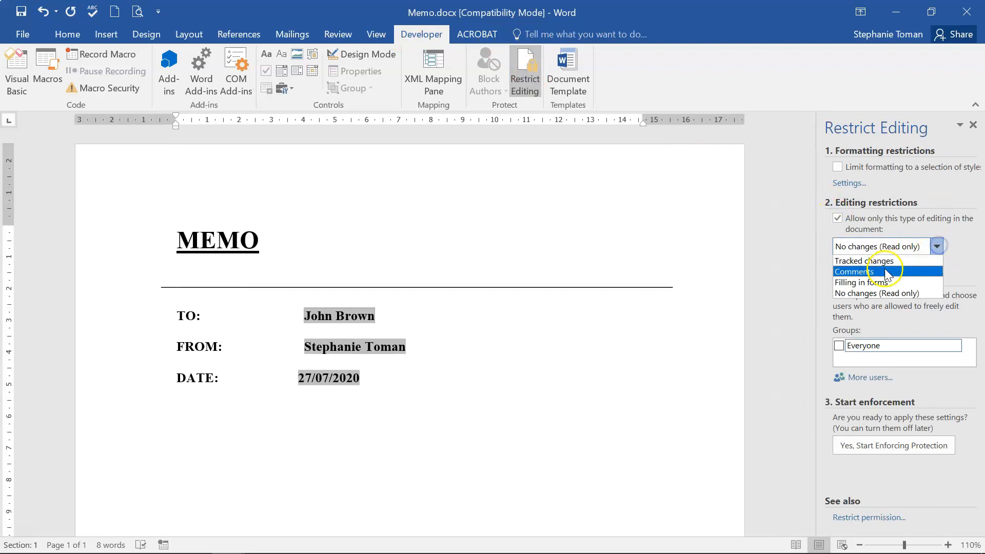
left_click(872, 282)
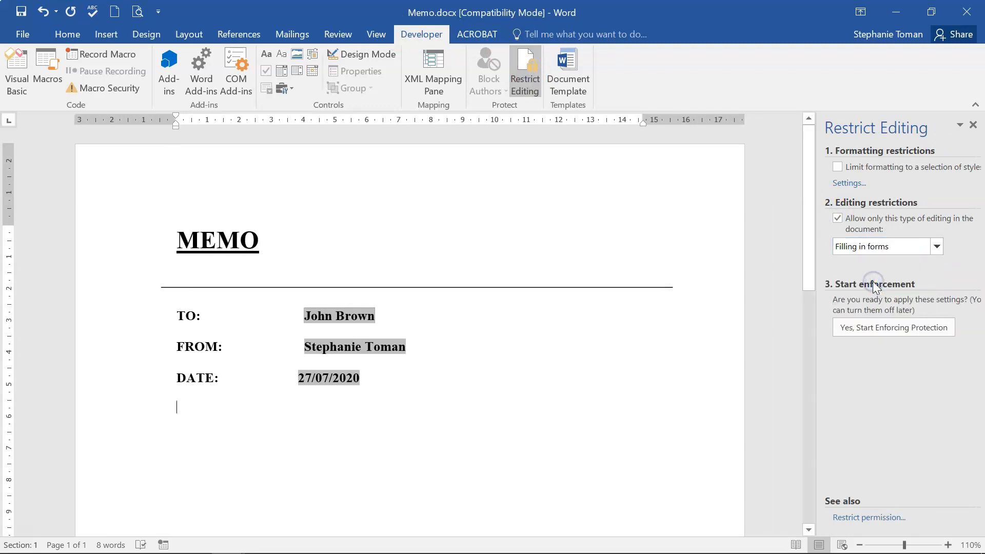
left_click(863, 331)
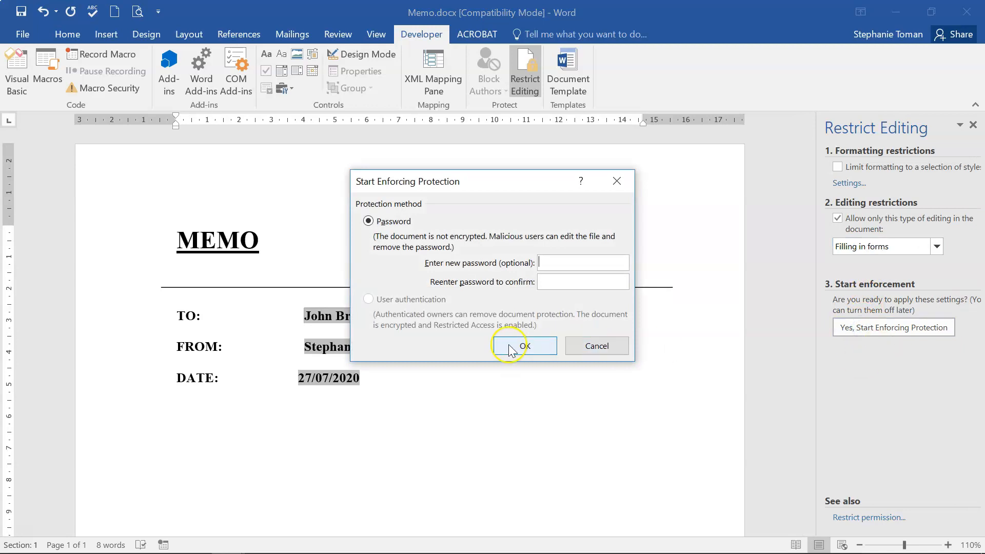
left_click(511, 348)
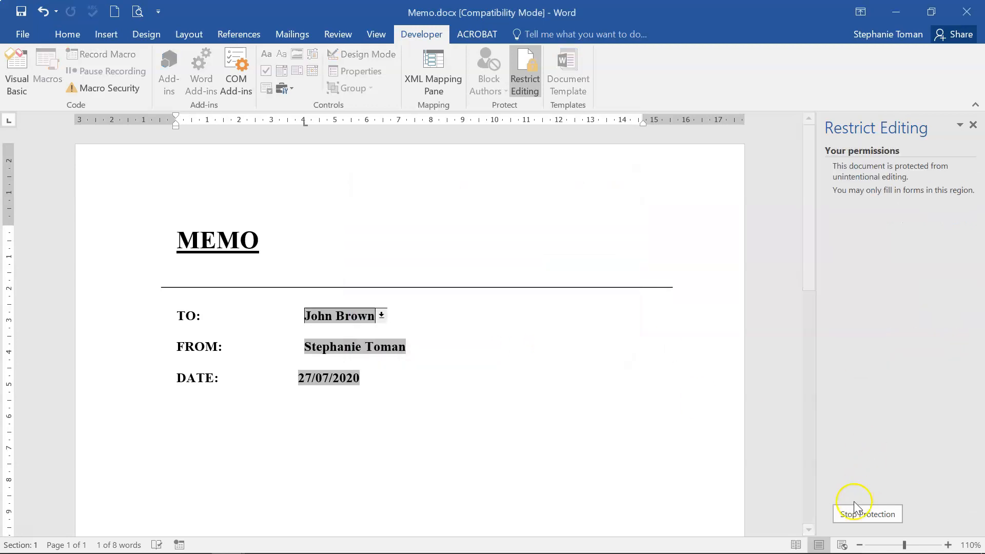
left_click(968, 10)
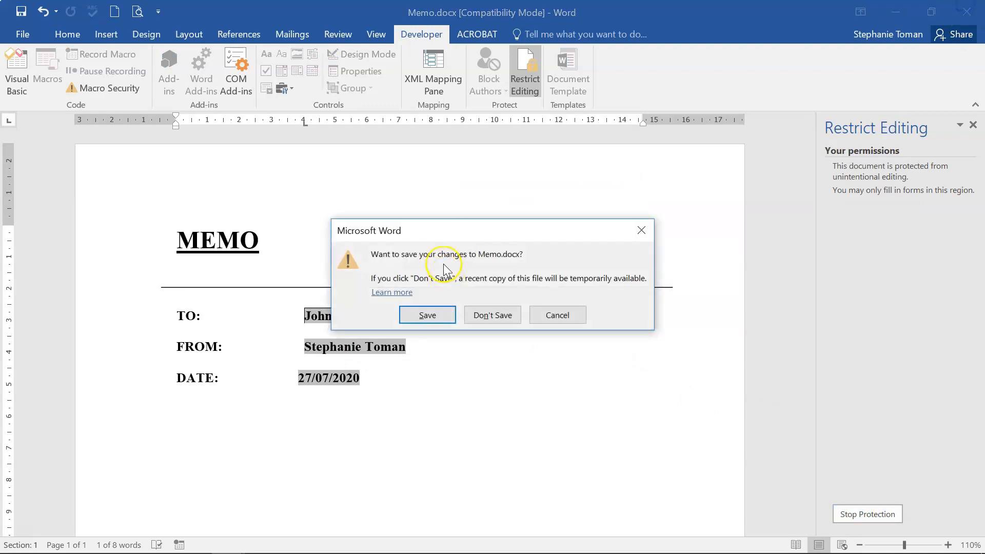
left_click(501, 319)
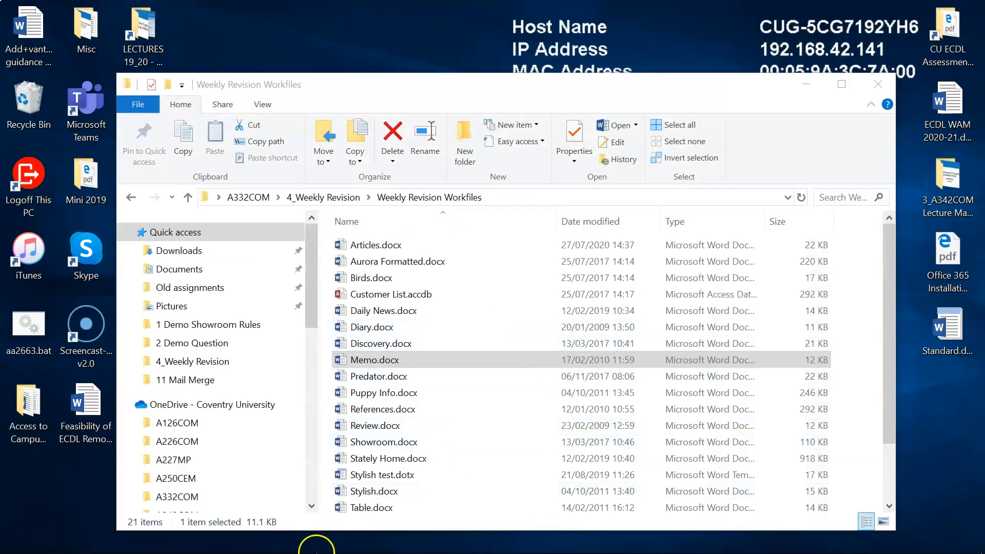
Bring the exercise sheet back and go to the Section 11 Mail Merge task Q28.
left_click(231, 543)
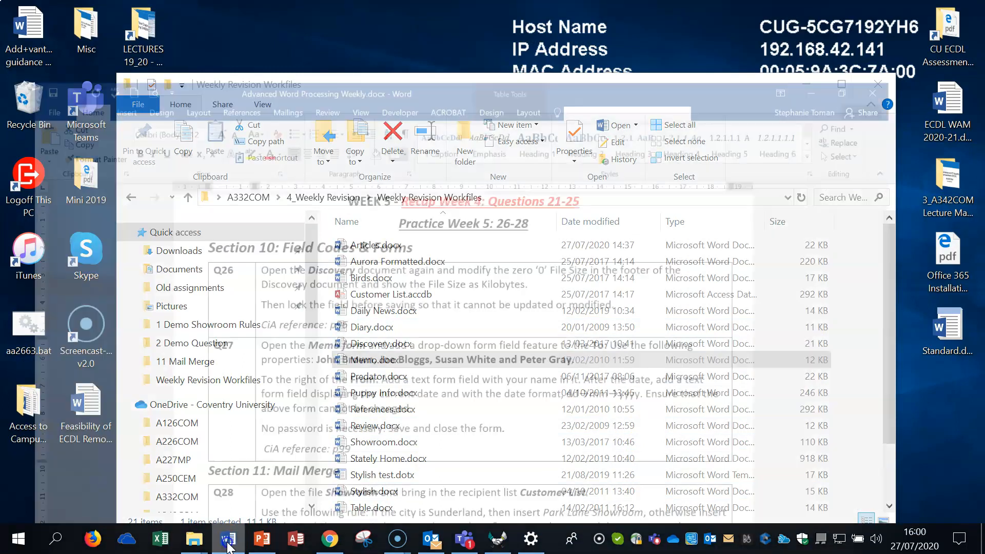
scroll(494, 373, "down", 4)
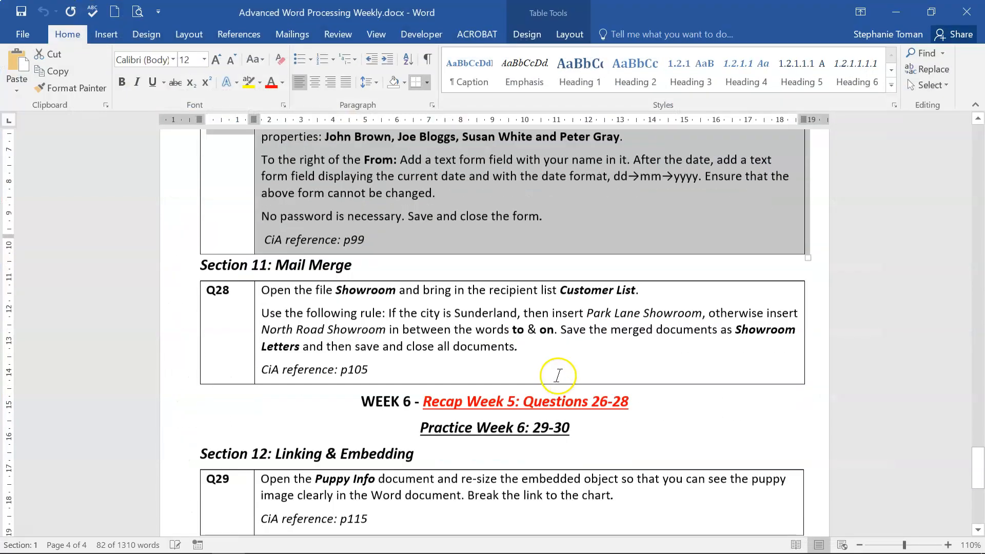
left_click(172, 308)
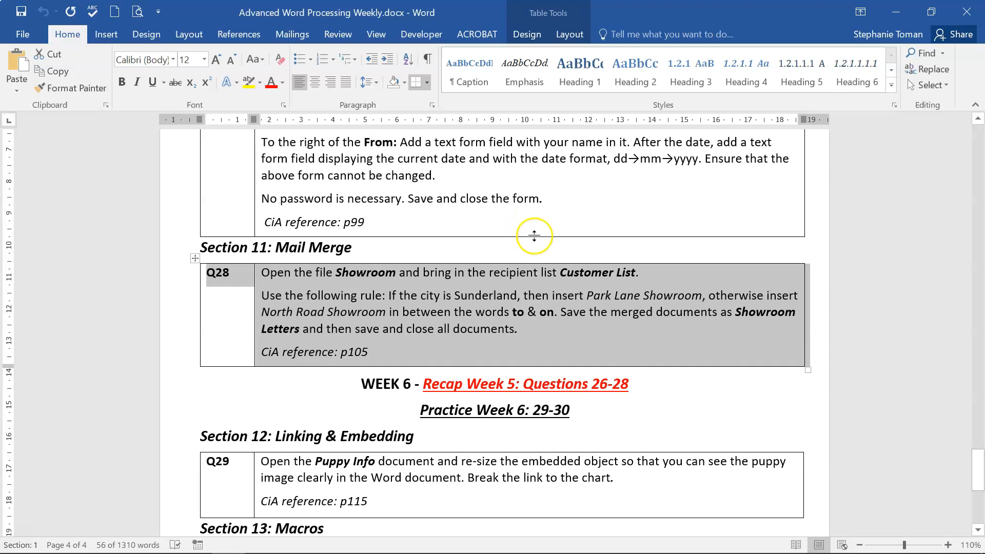
Minimize Word and open Showroom.docx from the Weekly Revision Workfiles folder.
left_click(896, 12)
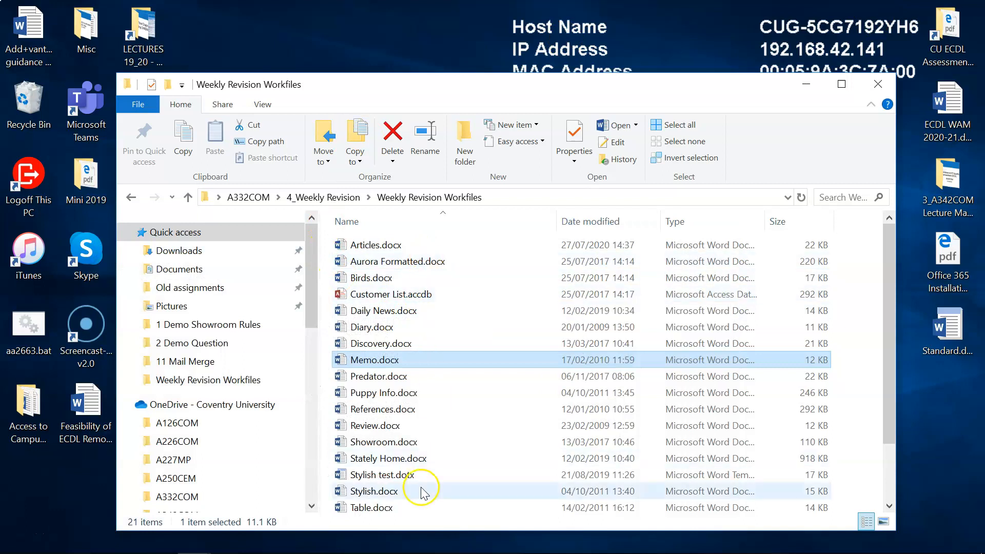
double_click(382, 443)
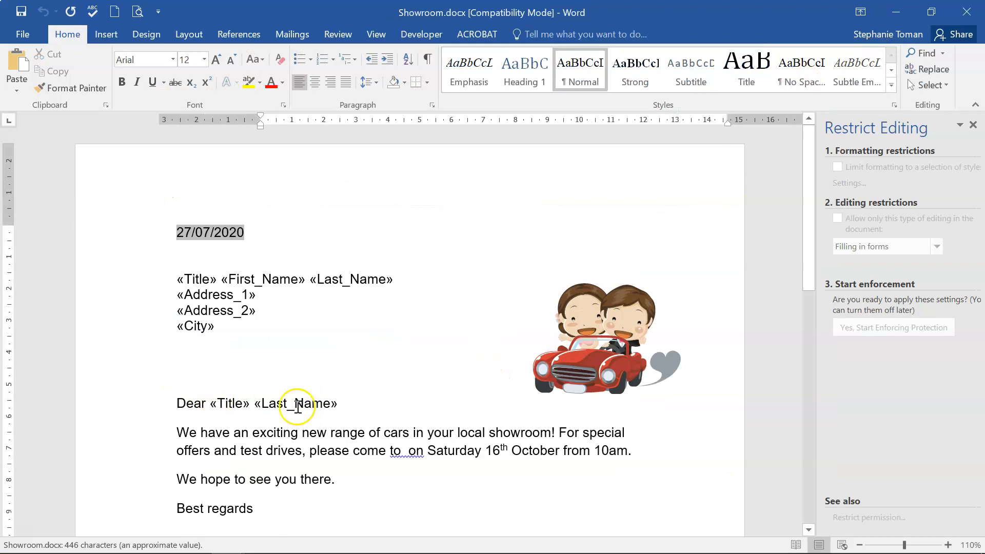
Attach Customer List.accdb from Weekly Revision Workfiles as the recipient list and preview the merged letter.
left_click(293, 34)
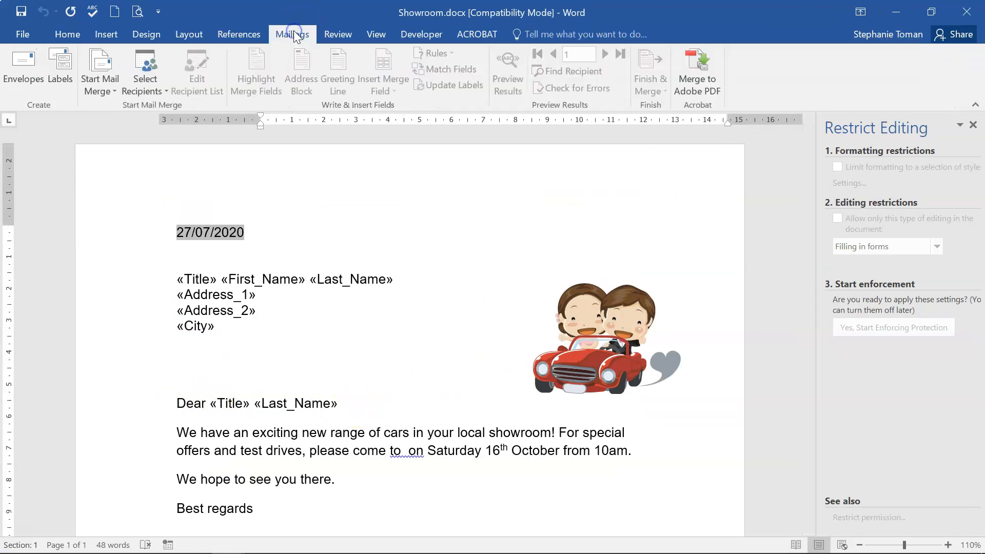
left_click(162, 97)
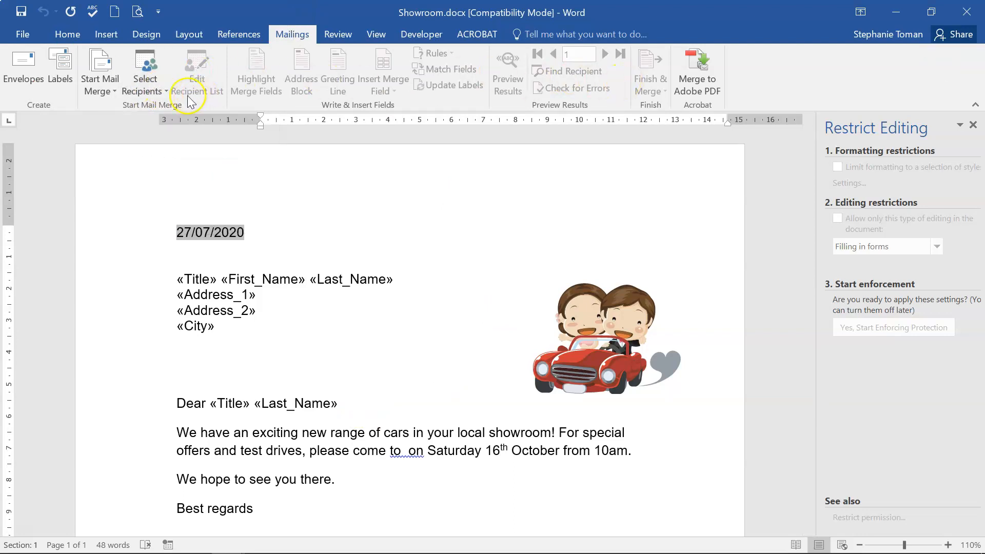
left_click(152, 89)
left_click(162, 121)
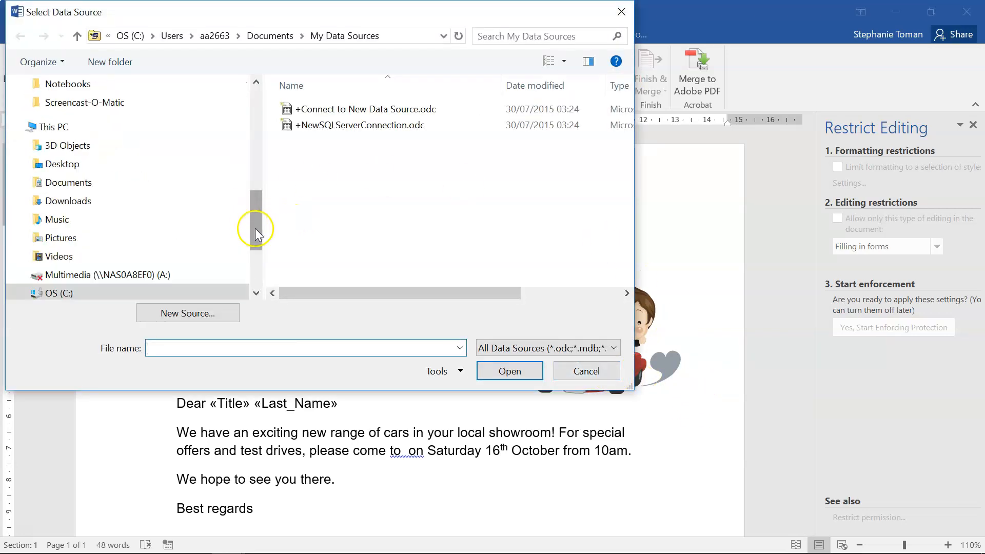
left_click(62, 162)
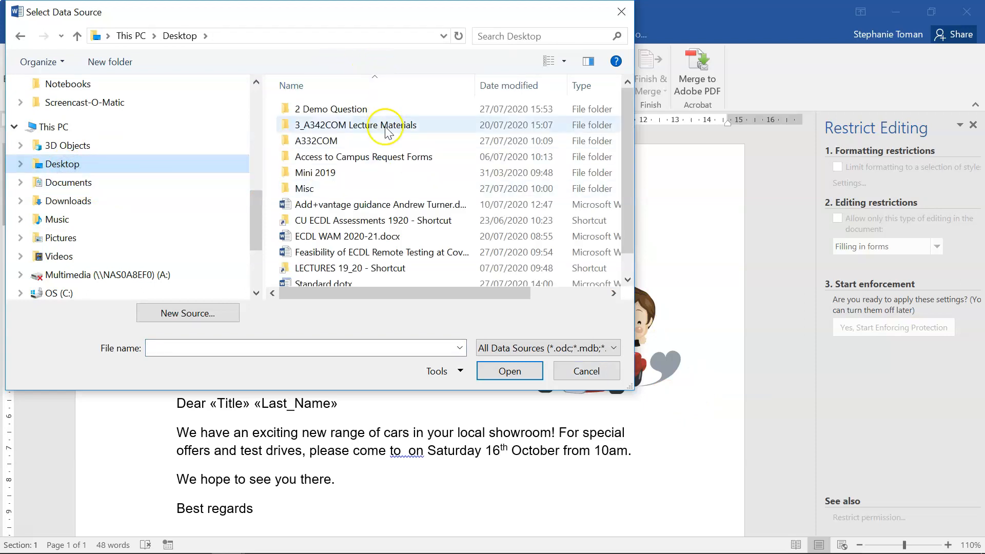
double_click(321, 142)
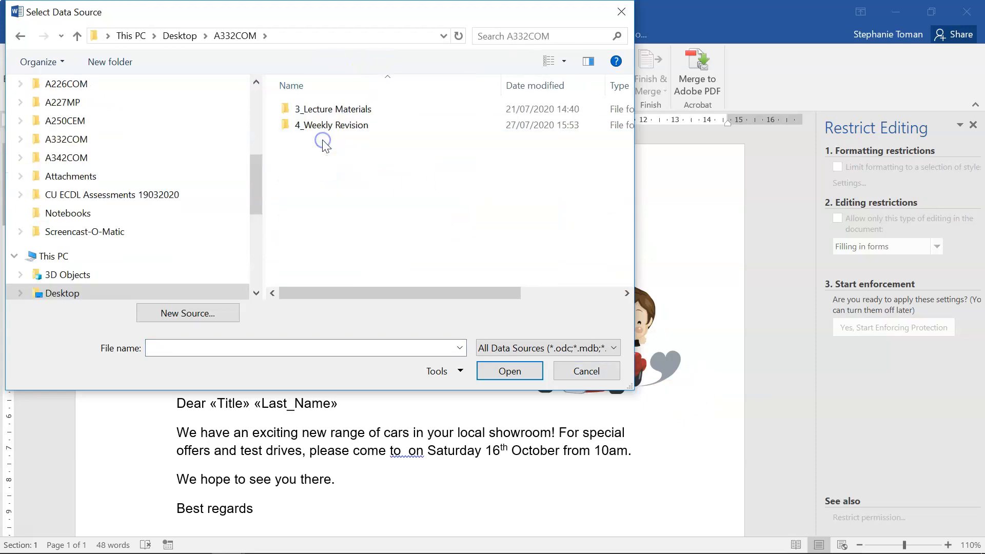
left_click(333, 125)
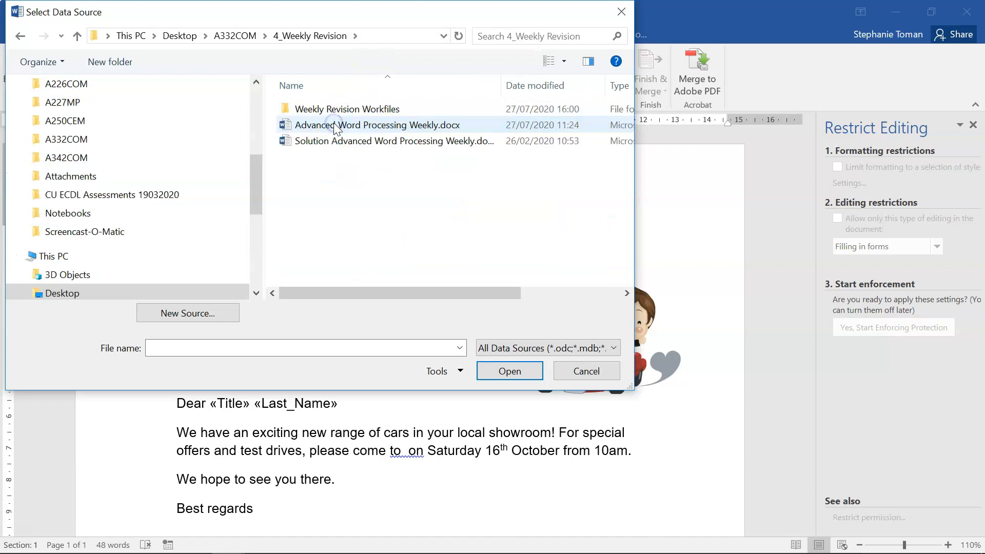
left_click(337, 109)
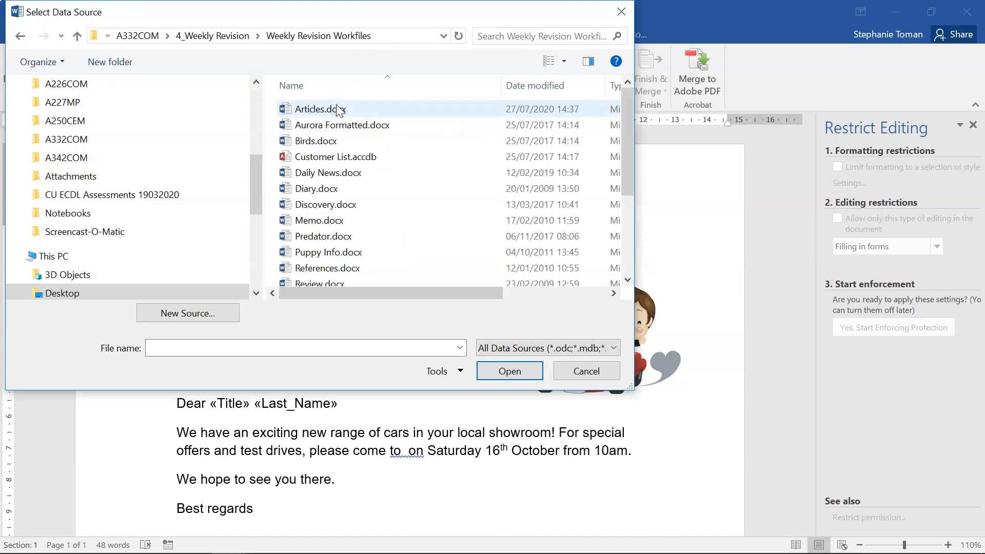
double_click(331, 156)
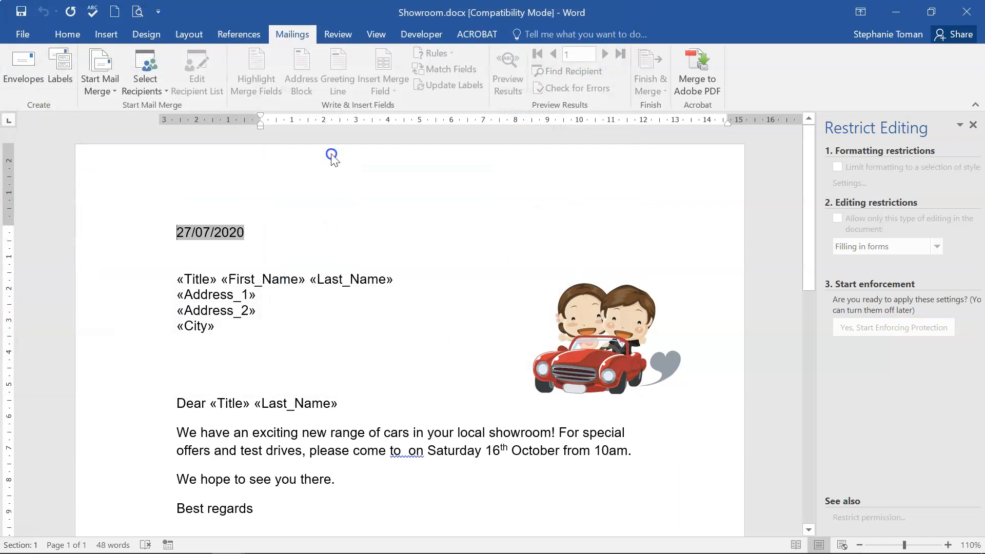
left_click(506, 69)
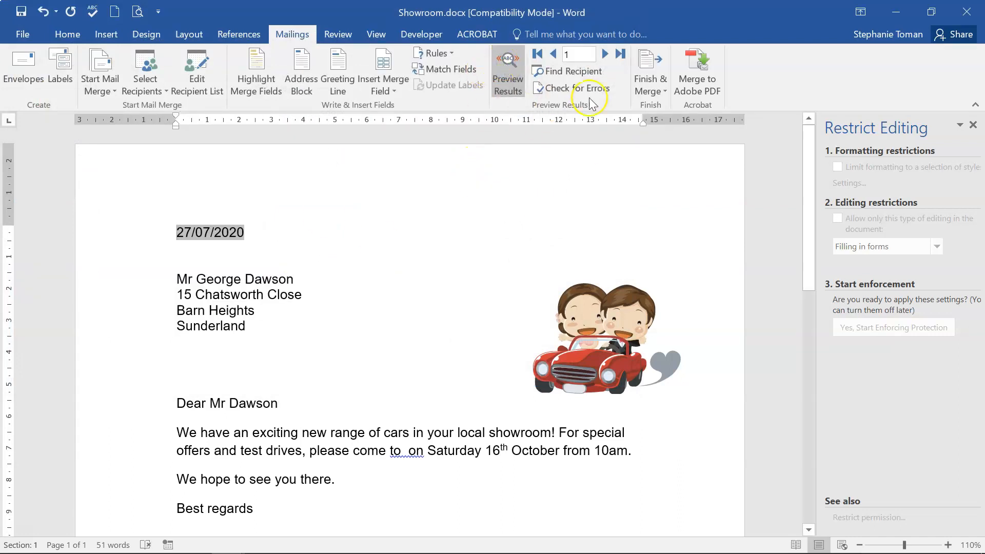
Step through the customer records, then insert an If...Then...Else rule between "to" and "on".
left_click(602, 49)
left_click(603, 49)
left_click(602, 49)
left_click(603, 49)
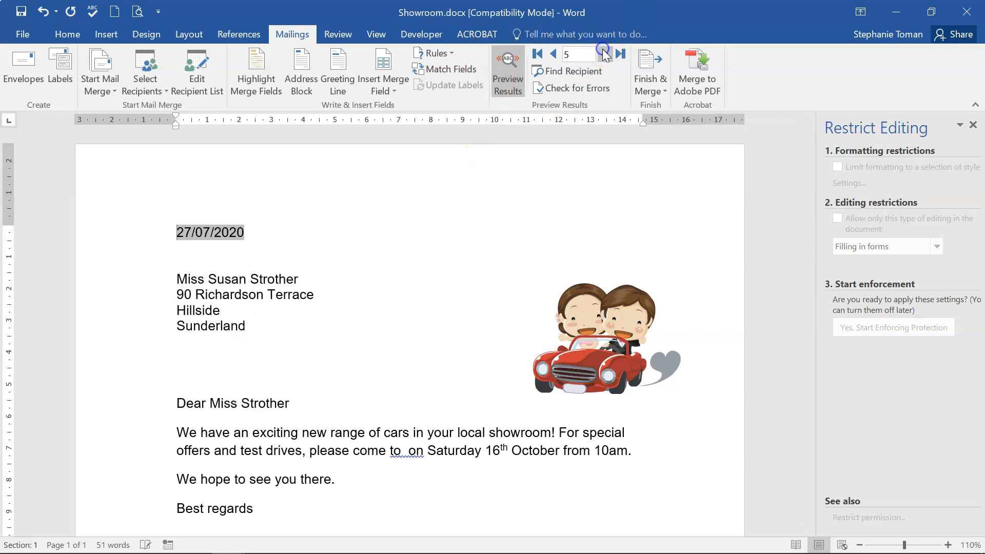
left_click(553, 54)
left_click(554, 54)
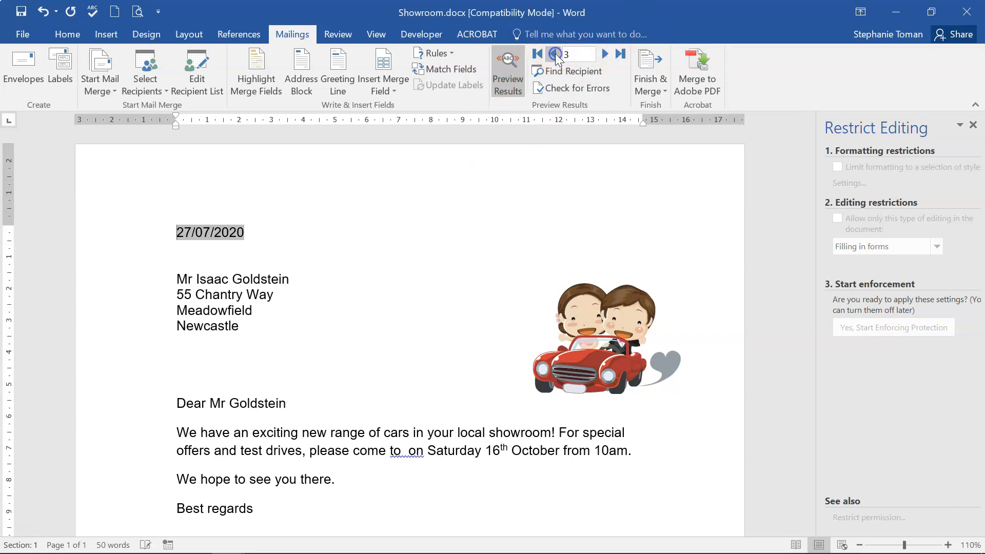
left_click(554, 54)
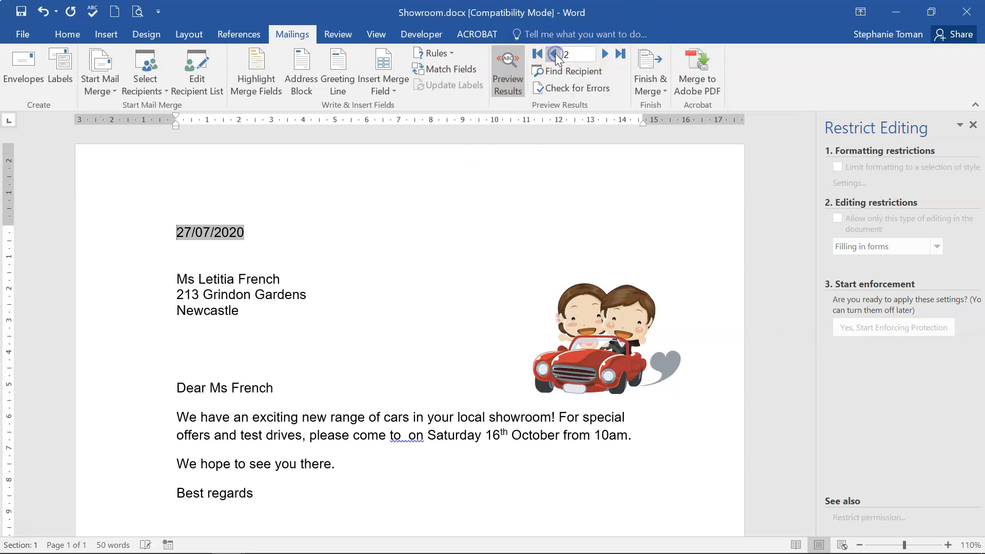
left_click(404, 435)
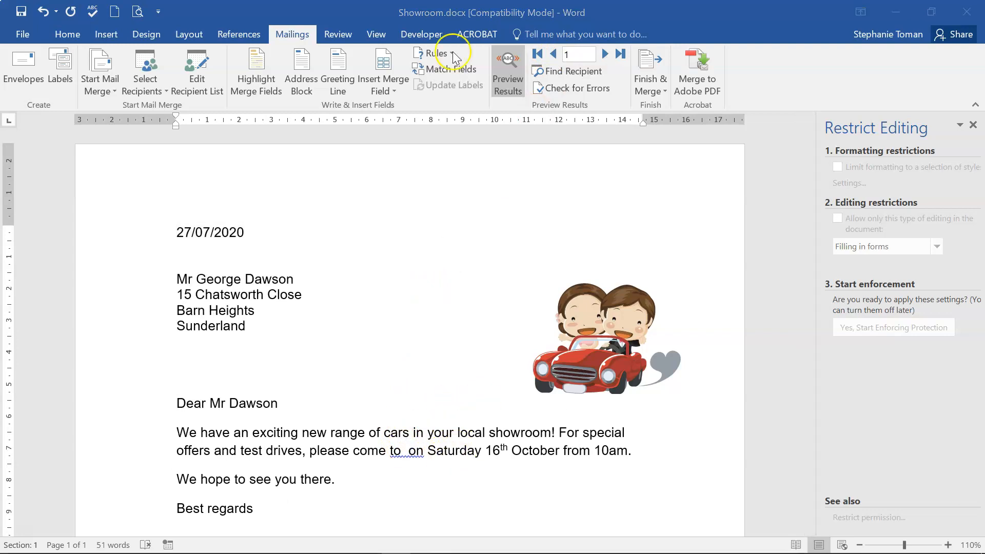
left_click(453, 52)
left_click(448, 106)
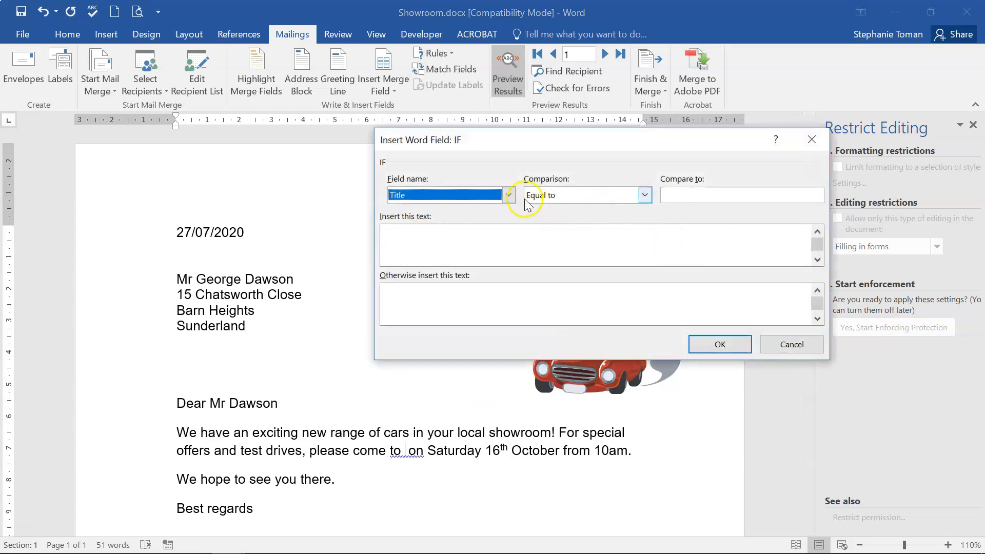
Set the IF rule: City equal to Sunderland gives Park Road Showroom, otherwise North Road Showroom.
left_click(508, 195)
left_click(451, 266)
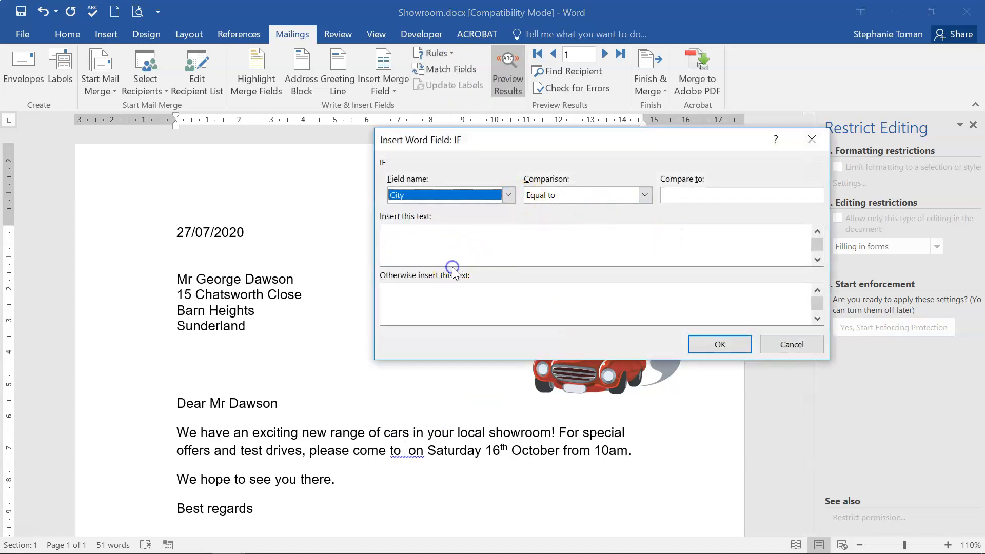
left_click(688, 194)
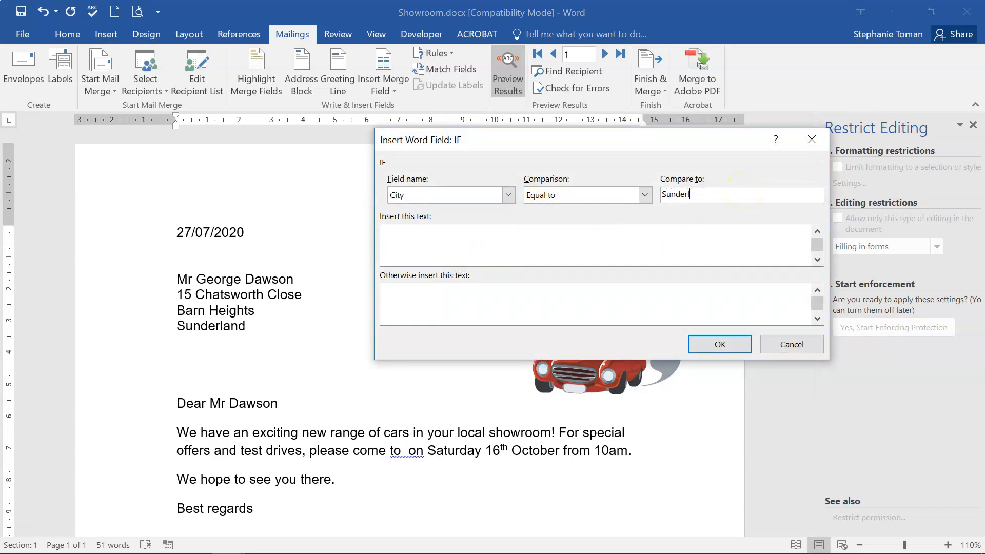
left_click(412, 237)
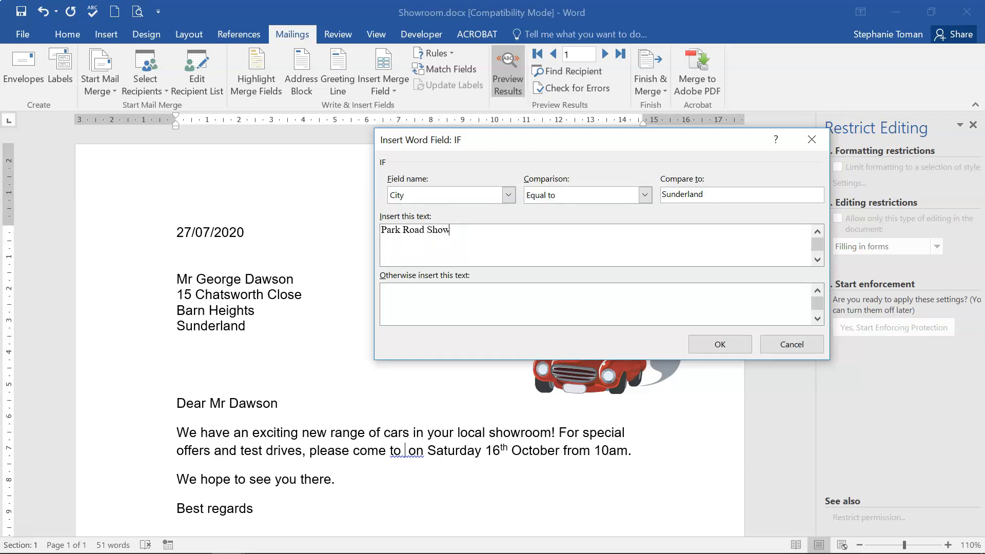
left_click(404, 294)
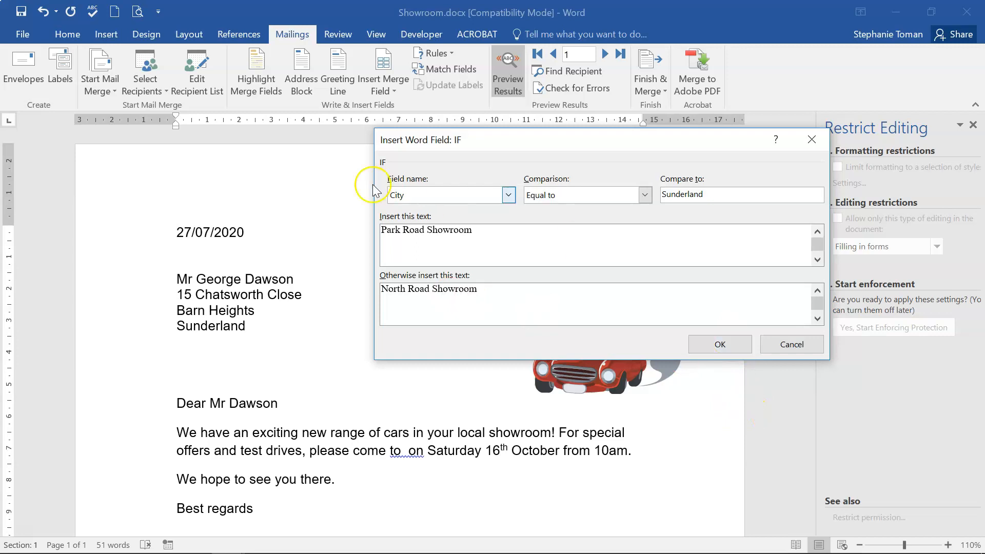
left_click(720, 344)
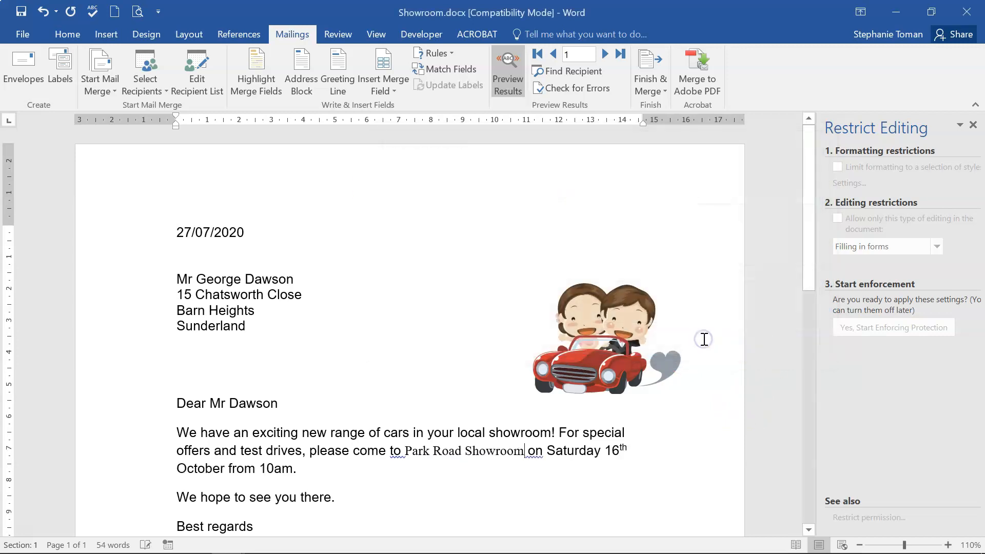
Check the next record shows North Road Showroom, then merge all records into individual letters.
left_click(470, 450)
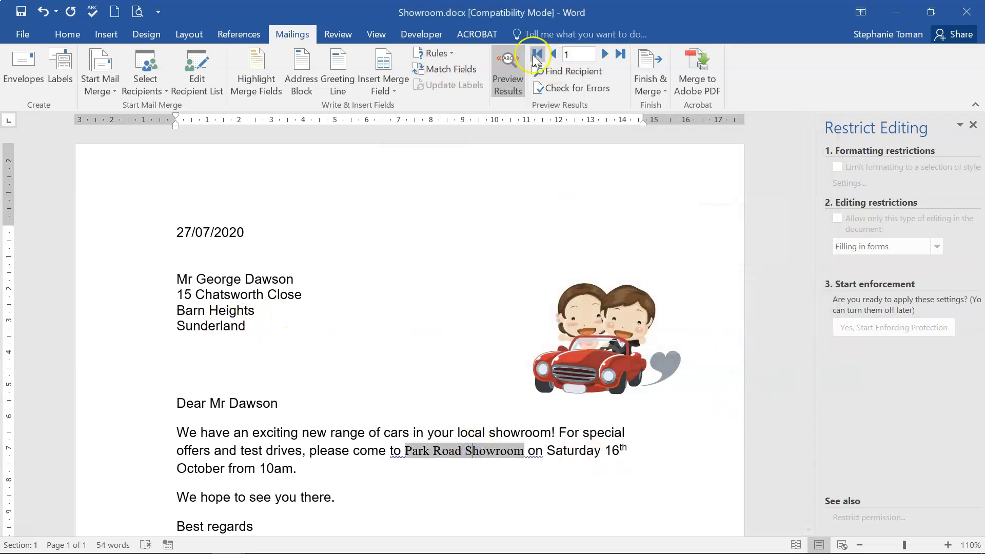
left_click(606, 54)
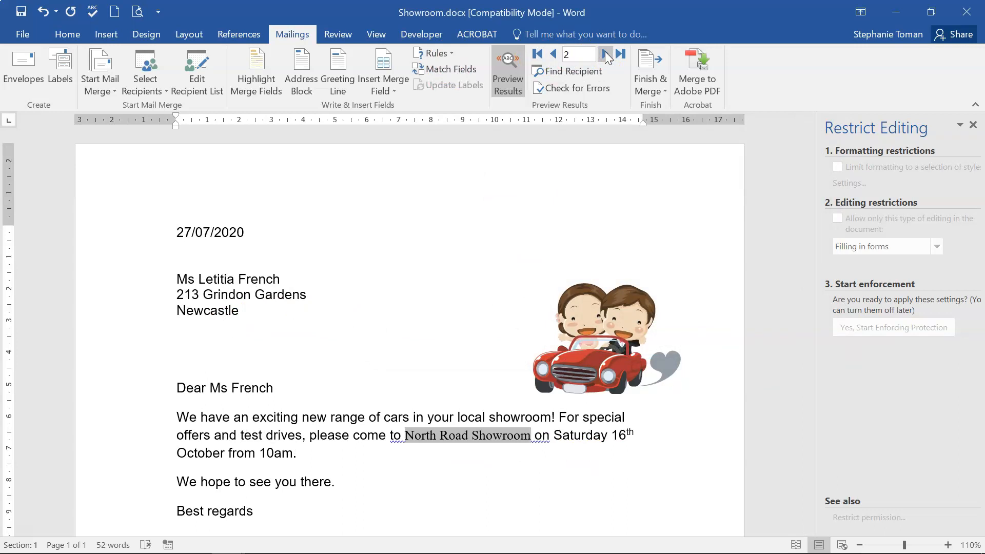
left_click(648, 82)
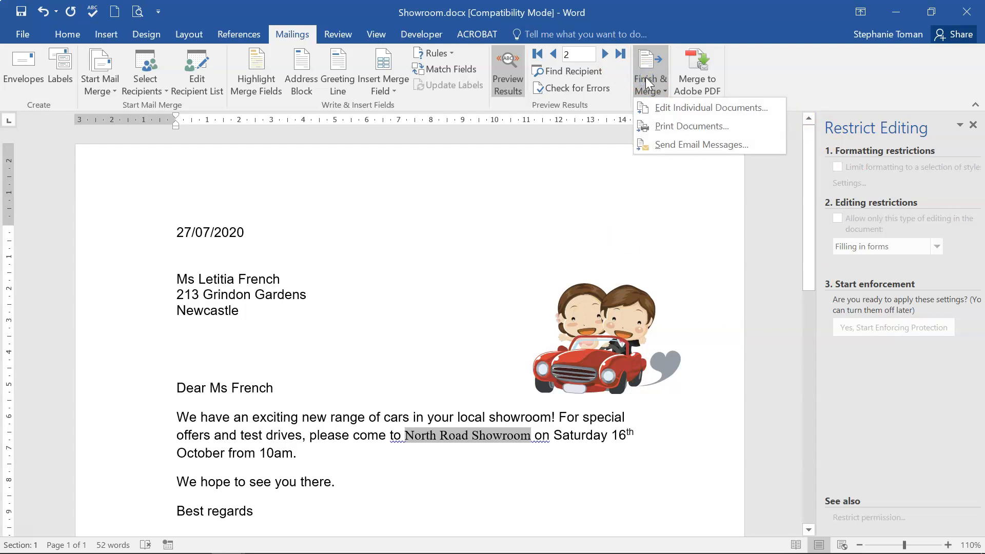
left_click(702, 109)
left_click(479, 315)
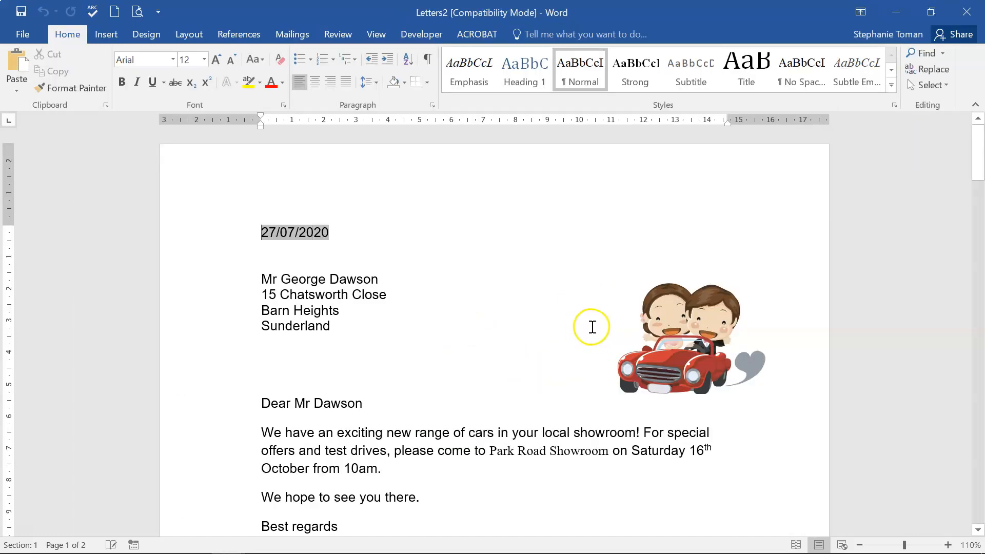
scroll(592, 327, "down", 3)
scroll(592, 327, "up", 2)
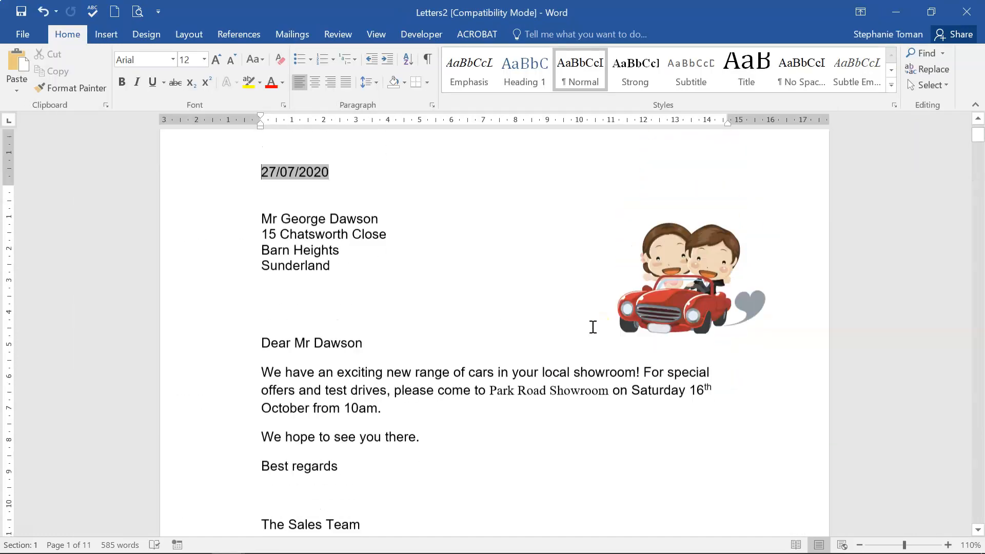